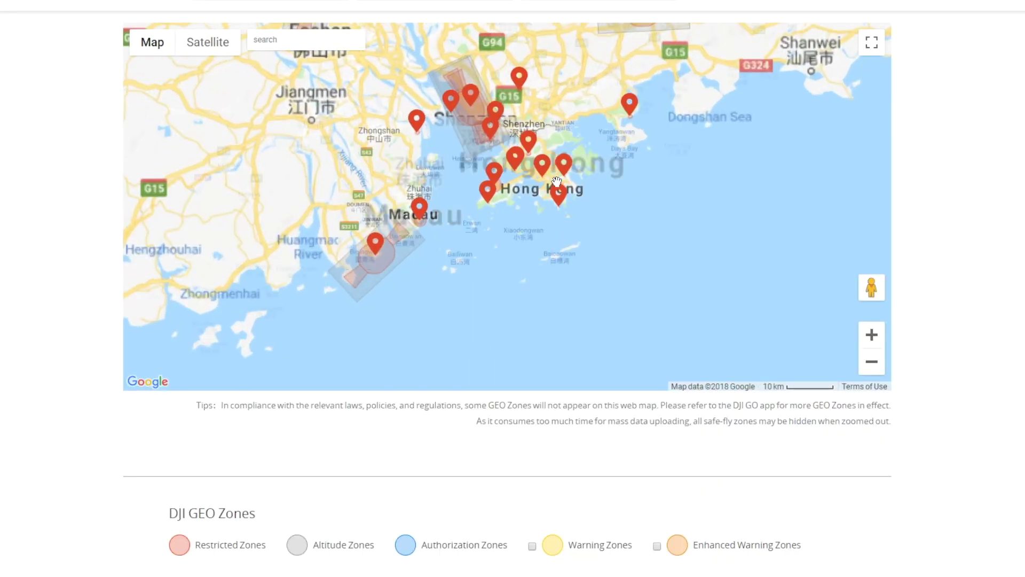
# - Zoom the DJI GEO Zone map full-screen onto Lai Chi Kok Reception Centre at 20 m scale
pyautogui.scroll(1, 557, 181)
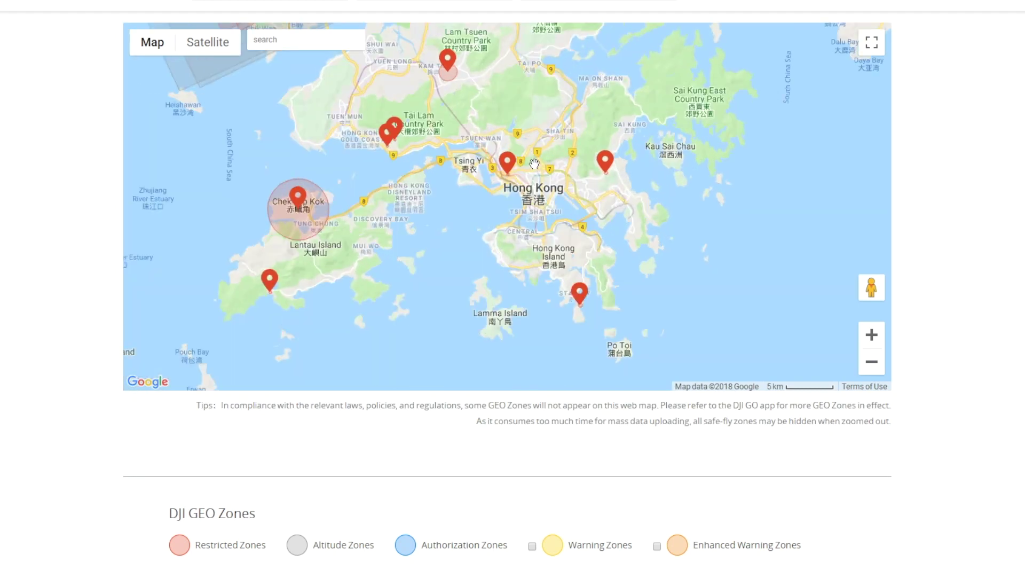
pyautogui.scroll(1, 536, 185)
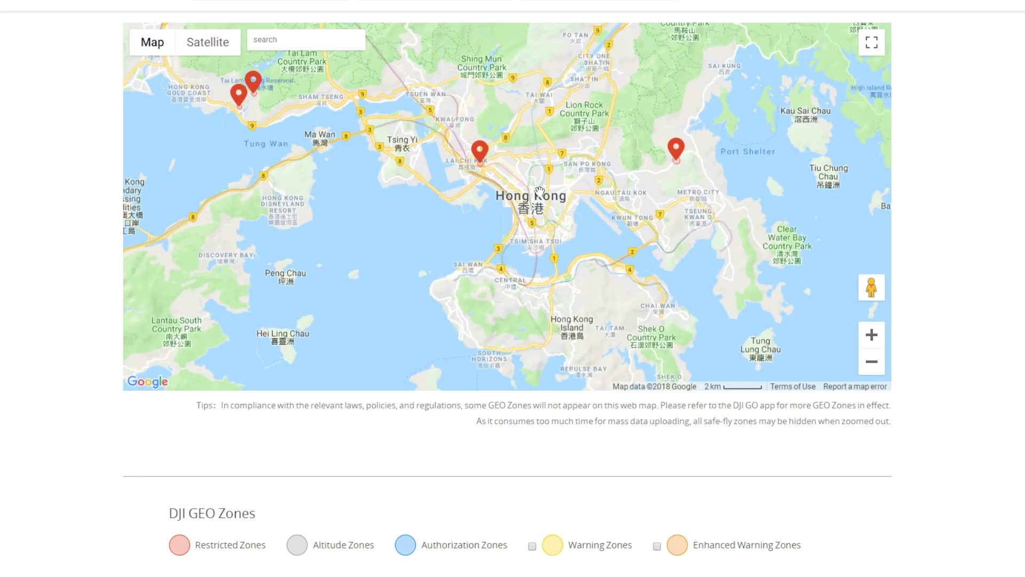
pyautogui.click(473, 166)
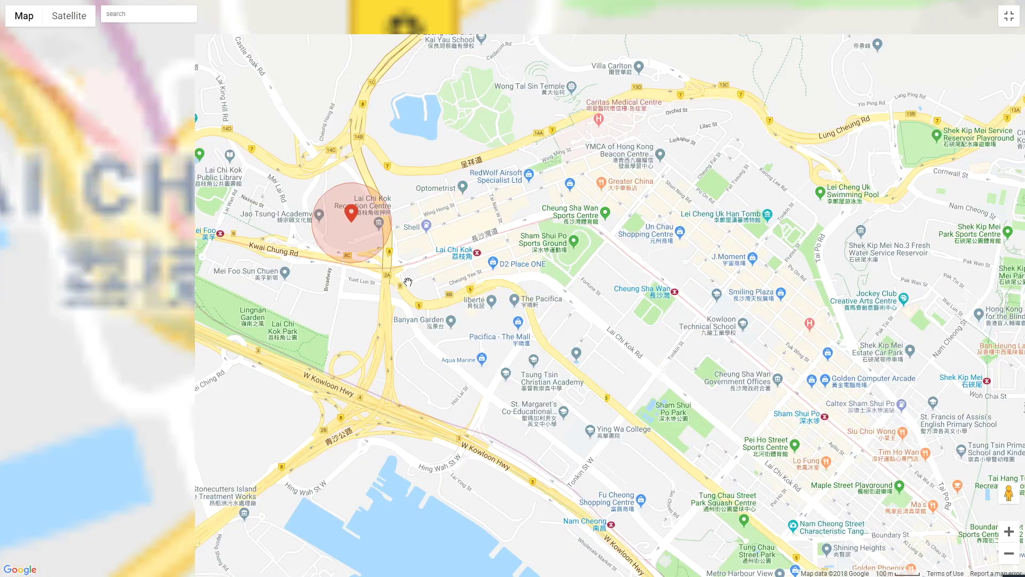
pyautogui.scroll(2, 318, 220)
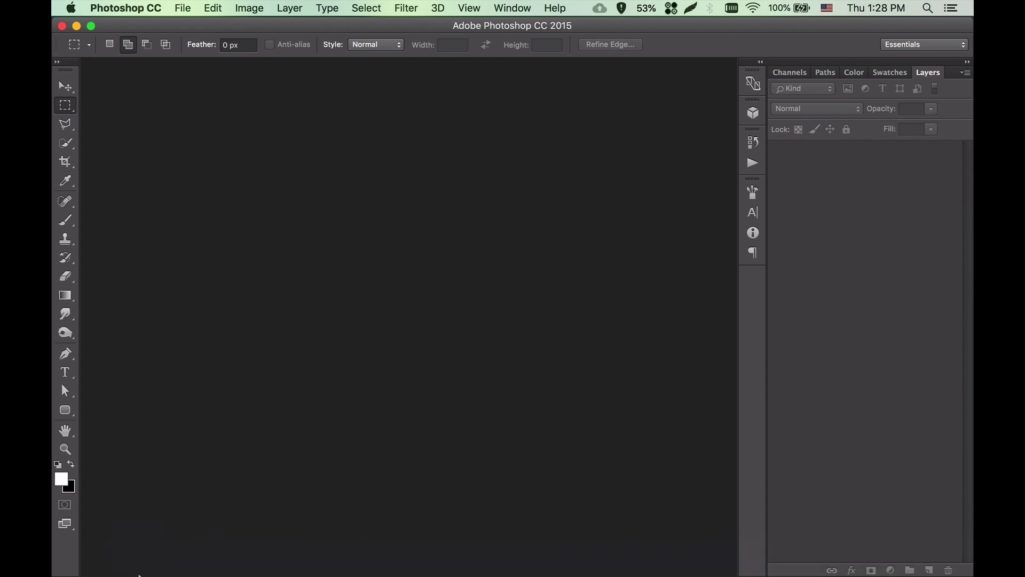
# - Glance at the FlatGround_Tutorial drone-photo folder, then bring up Photoshop's File > Scripts list
pyautogui.moveTo(142, 572)
pyautogui.click(142, 555)
pyautogui.moveTo(496, 329); pyautogui.dragTo(338, 90)
pyautogui.click(181, 8)
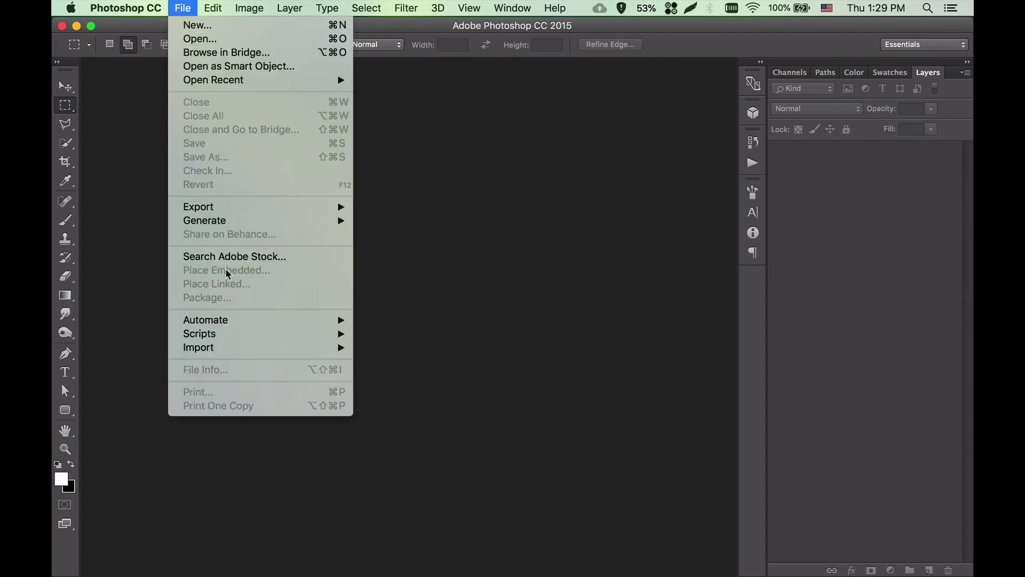
pyautogui.moveTo(199, 333)
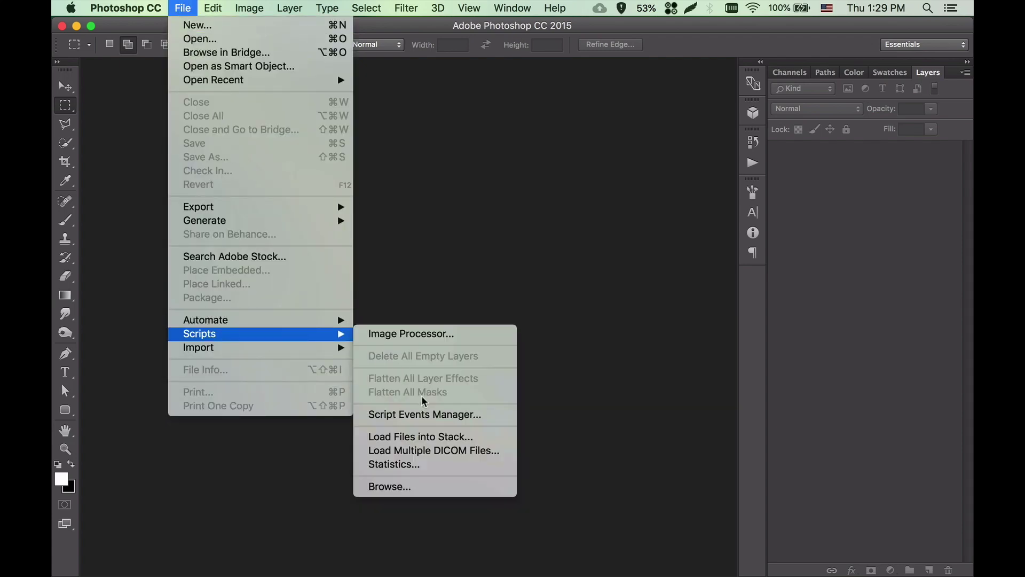
# - Load DJI_0043, 0044, 0046 and 0048.JPG into a stack as four layers of one document
pyautogui.click(473, 437)
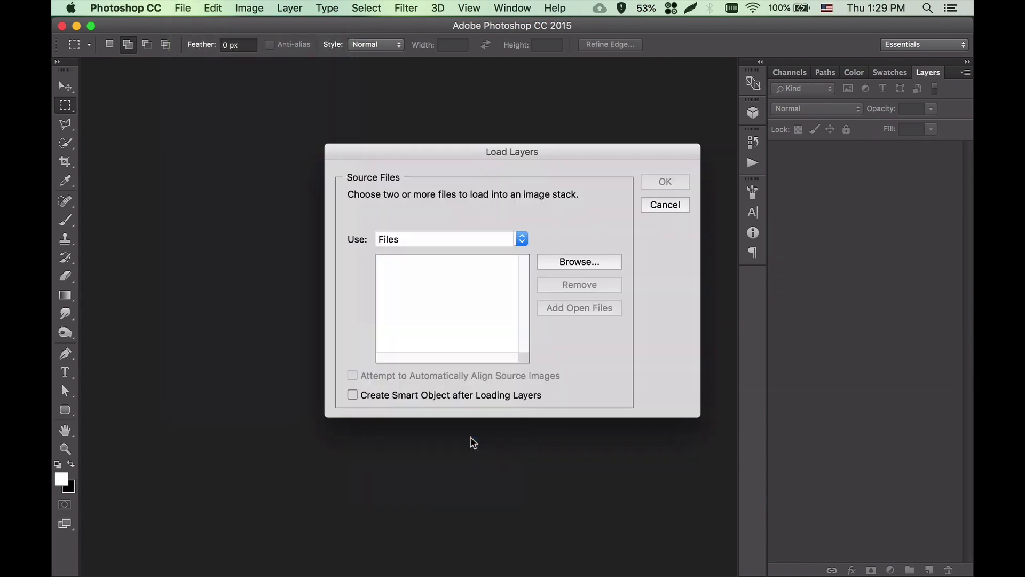
pyautogui.click(575, 263)
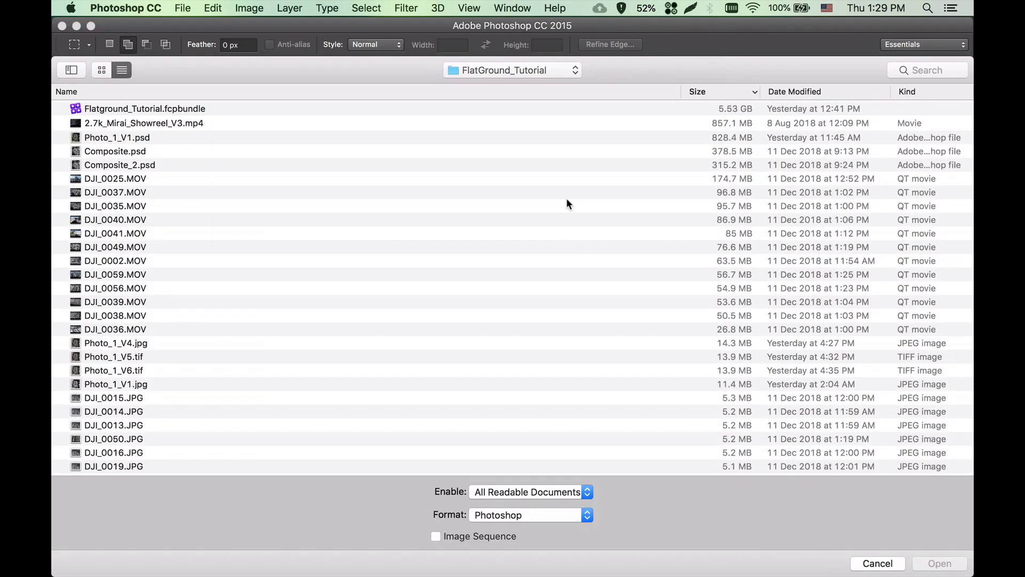
pyautogui.scroll(-10, 545, 329)
pyautogui.press('super+1')
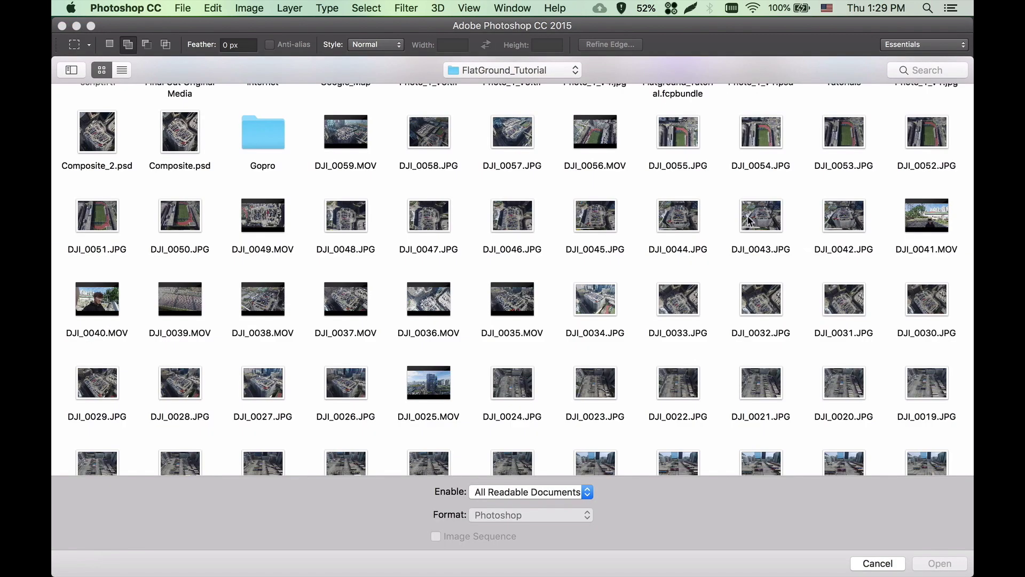
pyautogui.click(750, 222)
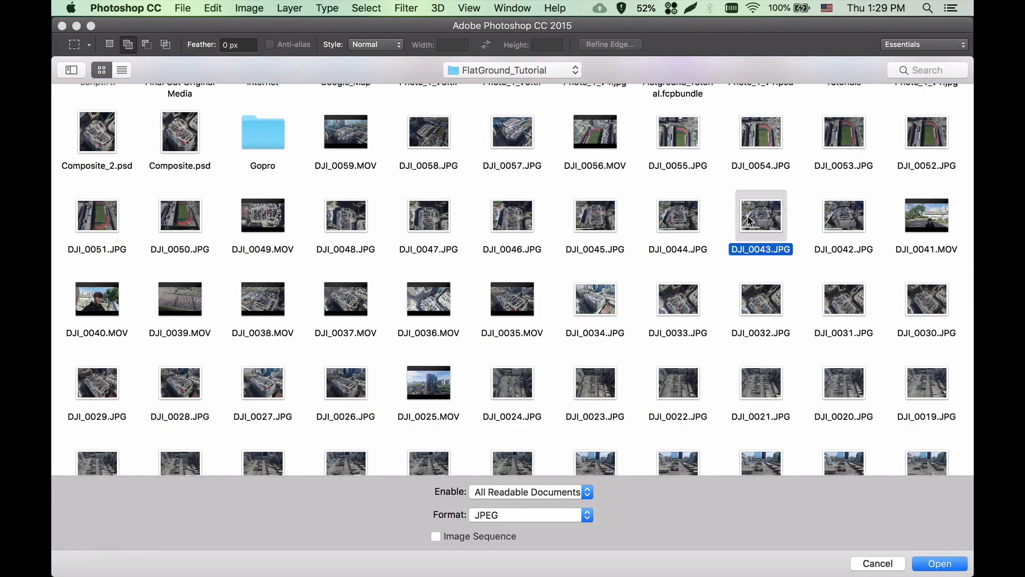
pyautogui.keyDown('shift'); pyautogui.click(689, 218); pyautogui.keyUp('shift')
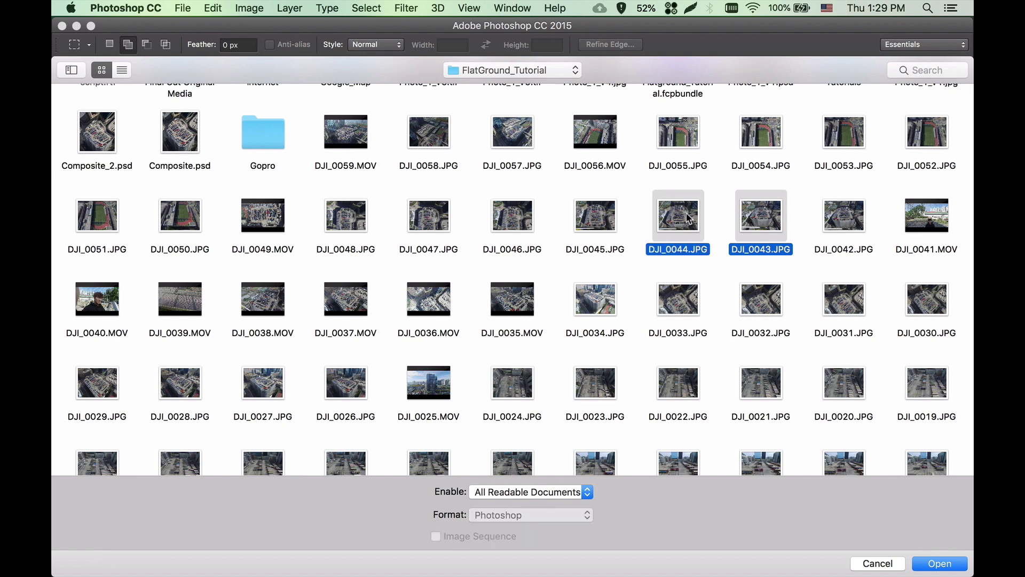
pyautogui.keyDown('super'); pyautogui.click(523, 218); pyautogui.keyUp('super')
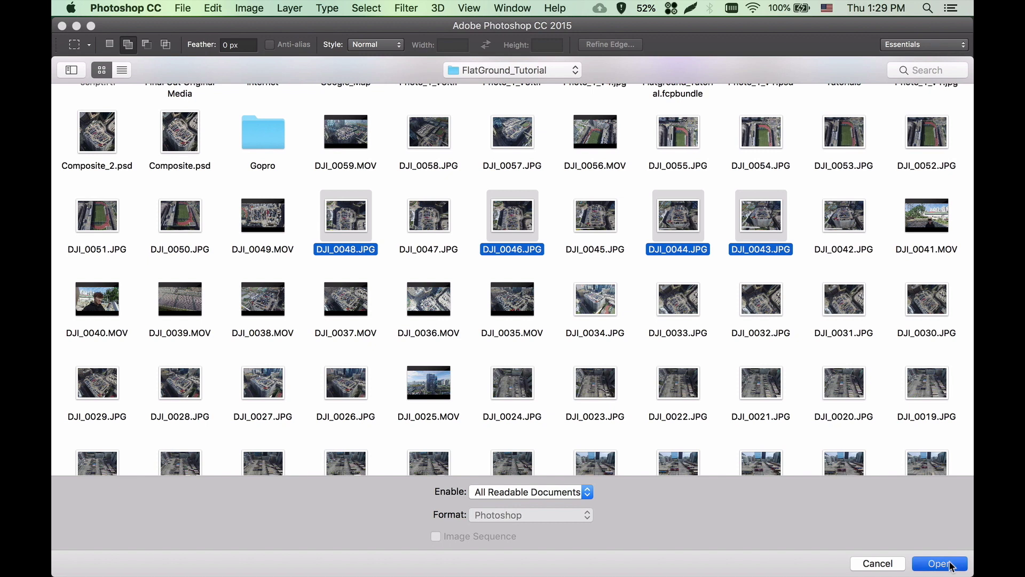
pyautogui.click(940, 564)
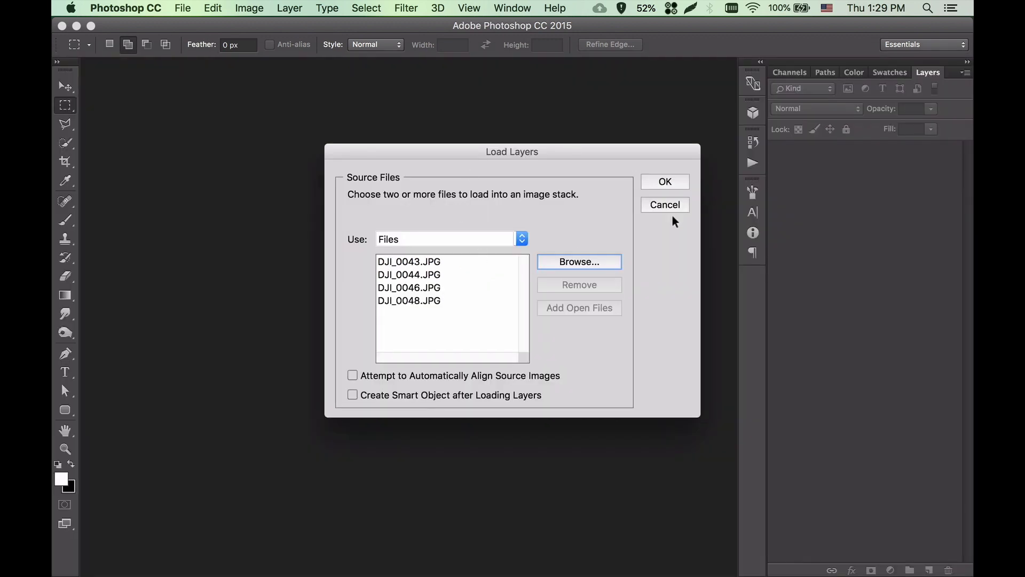
pyautogui.click(665, 182)
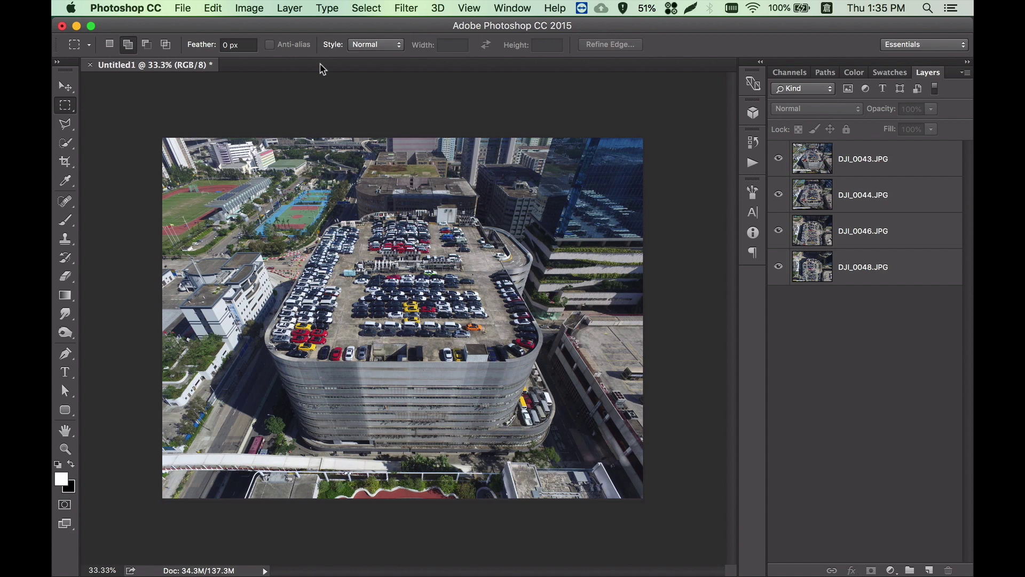
# - Crop the canvas outward to add empty transparent space below the stacked drone photos
pyautogui.click(65, 161)
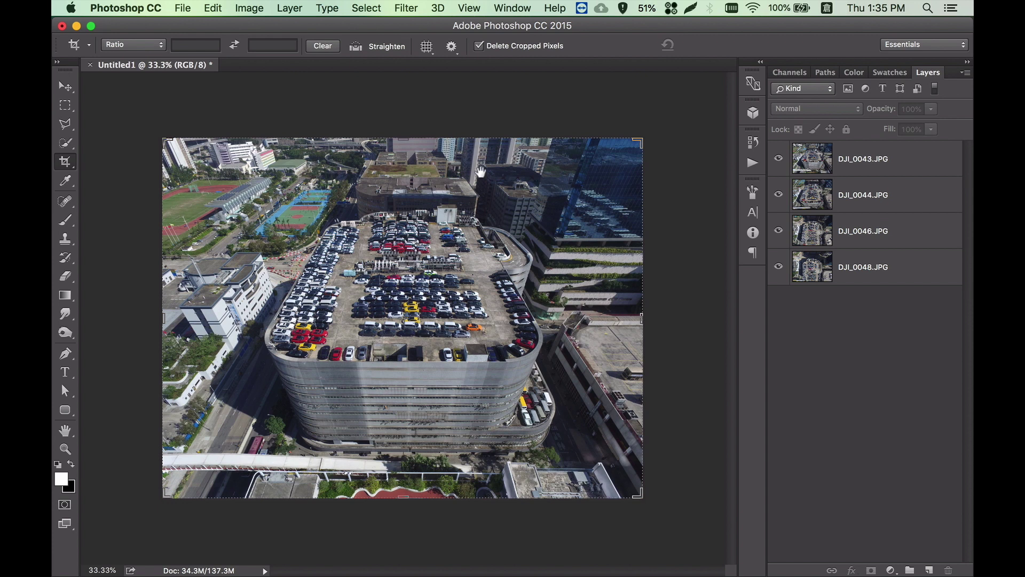
pyautogui.keyDown('alt'); pyautogui.click(480, 172); pyautogui.keyUp('alt')
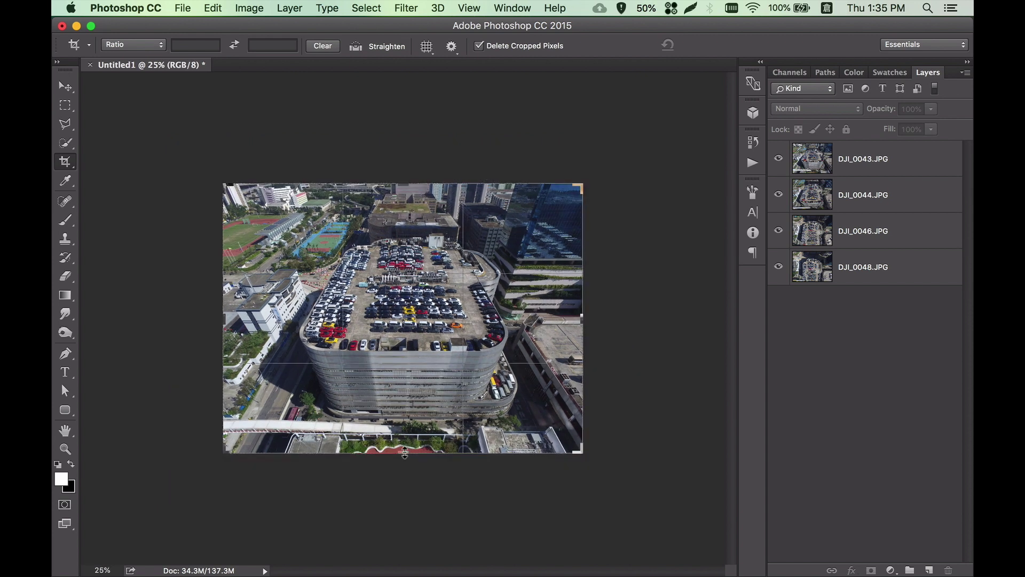
pyautogui.moveTo(404, 452); pyautogui.dragTo(406, 515)
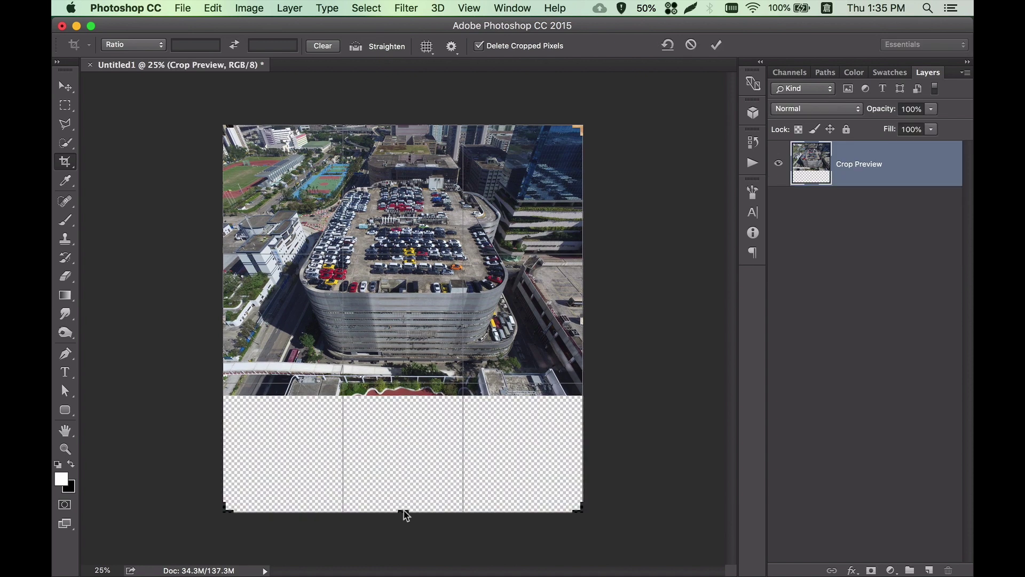
pyautogui.press('Return')
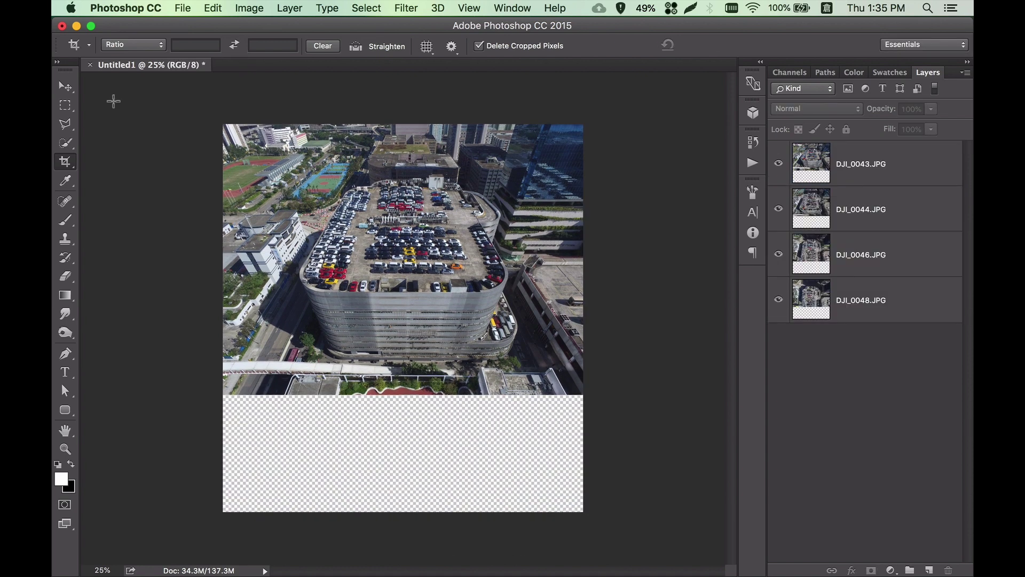
# - Hide the upper layers and rename DJI_0048, 0046, 0044, 0043 to 4, 3, 2, 1
pyautogui.click(65, 87)
pyautogui.keyDown('alt'); pyautogui.click(779, 300); pyautogui.keyUp('alt')
pyautogui.click(858, 300)
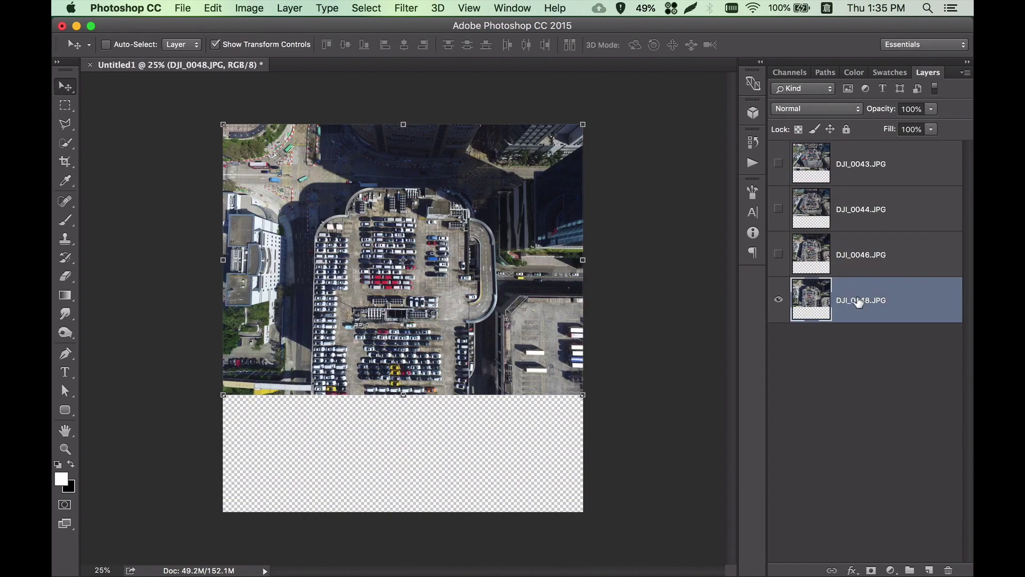
pyautogui.doubleClick(858, 300)
pyautogui.write('4')
pyautogui.press('Return')
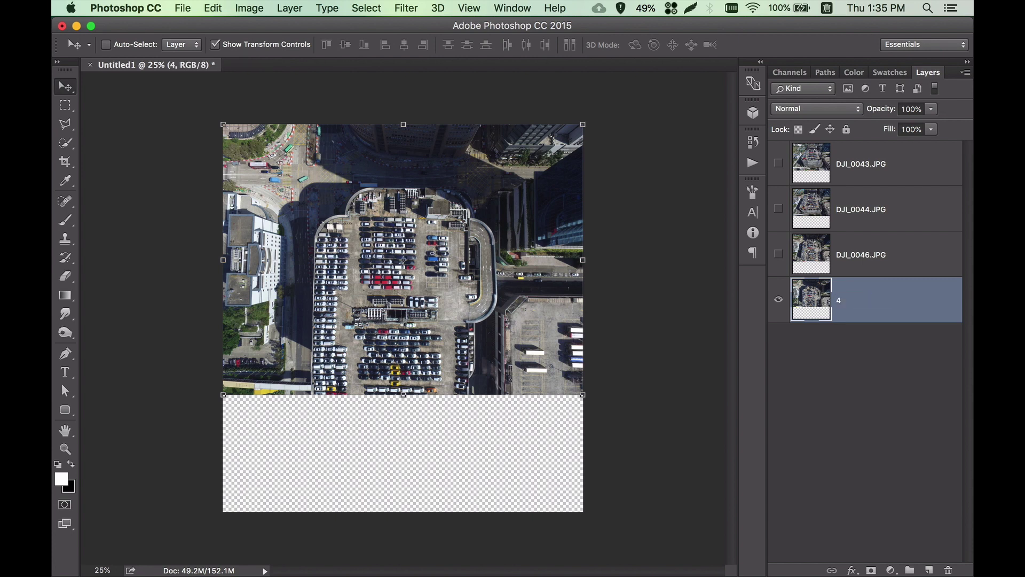
pyautogui.doubleClick(848, 254)
pyautogui.write('3')
pyautogui.press('Return')
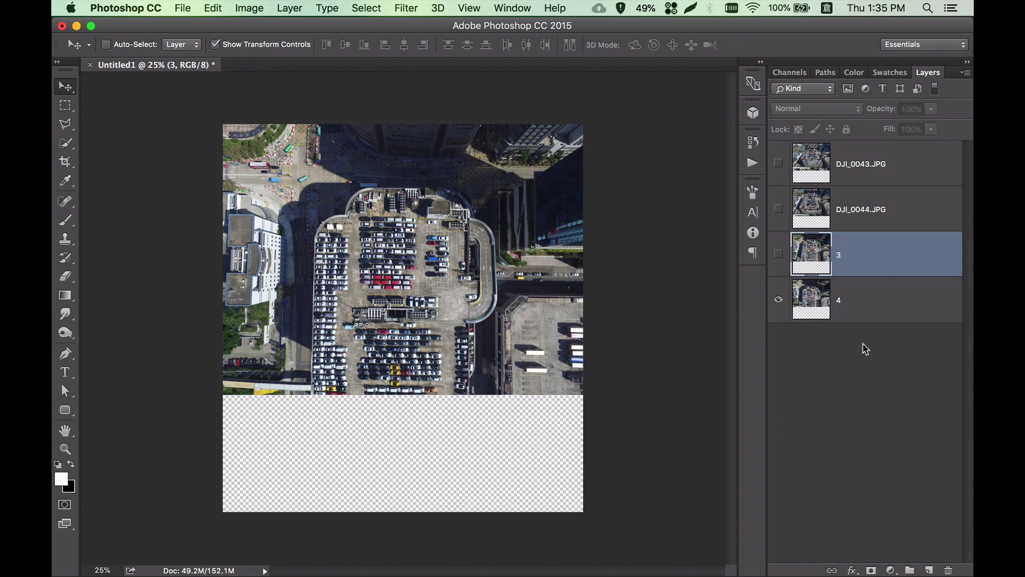
pyautogui.doubleClick(849, 209)
pyautogui.write('2')
pyautogui.press('Return')
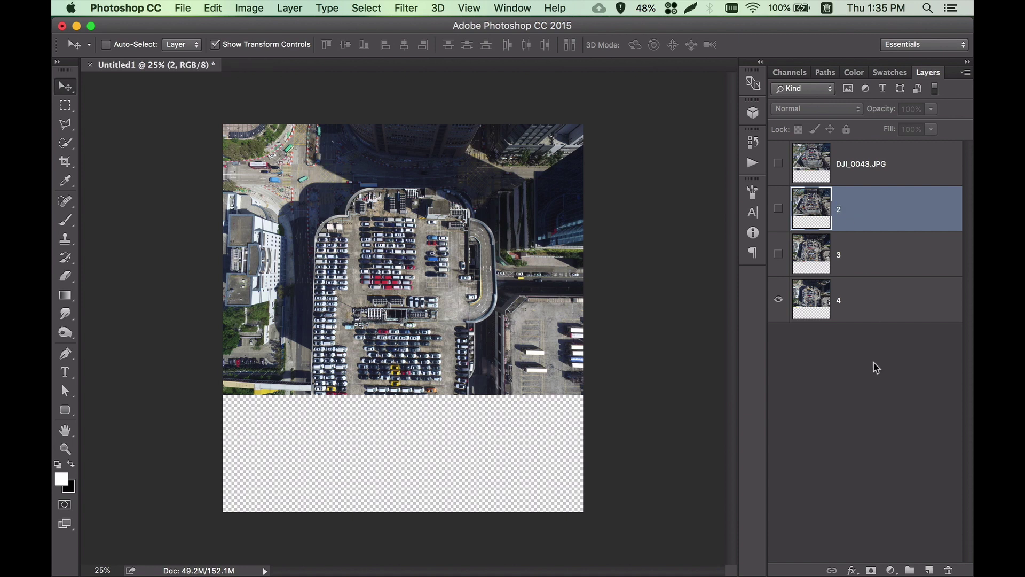
pyautogui.doubleClick(856, 164)
pyautogui.write('1')
pyautogui.press('Return')
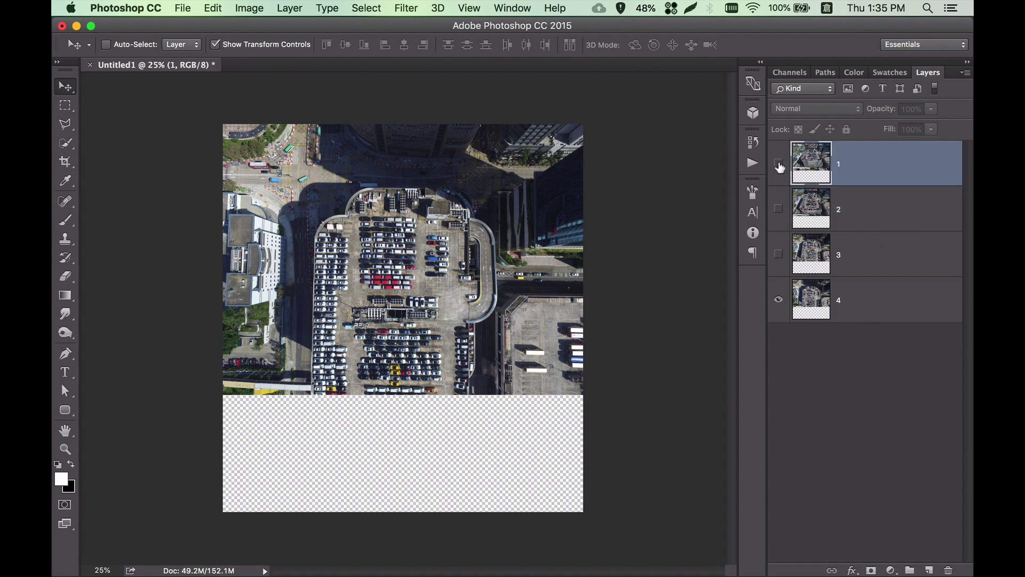
# - Set visibility so only layer 4 shows, then select layer 3
pyautogui.moveTo(780, 164); pyautogui.dragTo(775, 251)
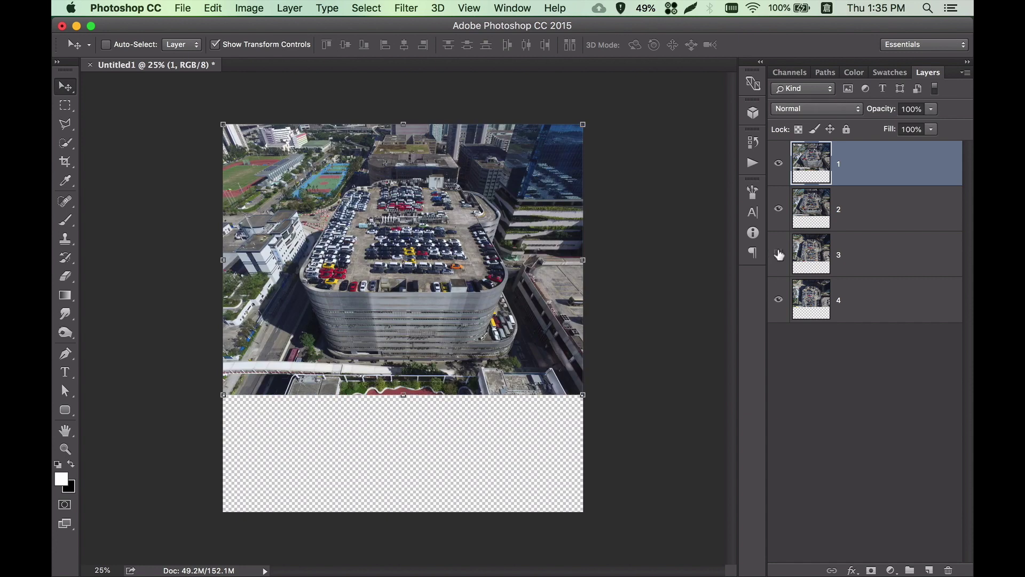
pyautogui.click(777, 179)
pyautogui.click(778, 208)
pyautogui.click(811, 314)
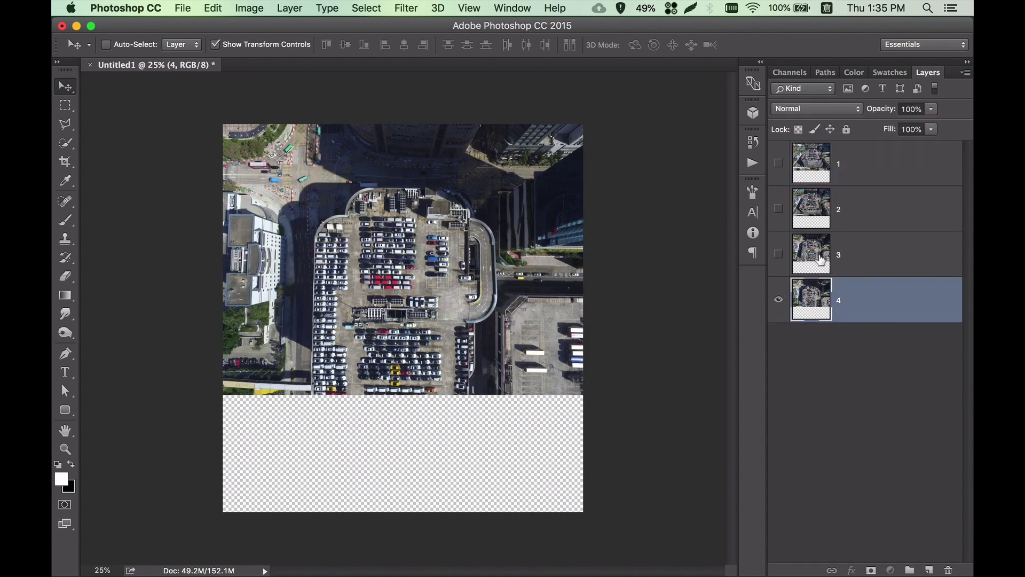
pyautogui.click(821, 260)
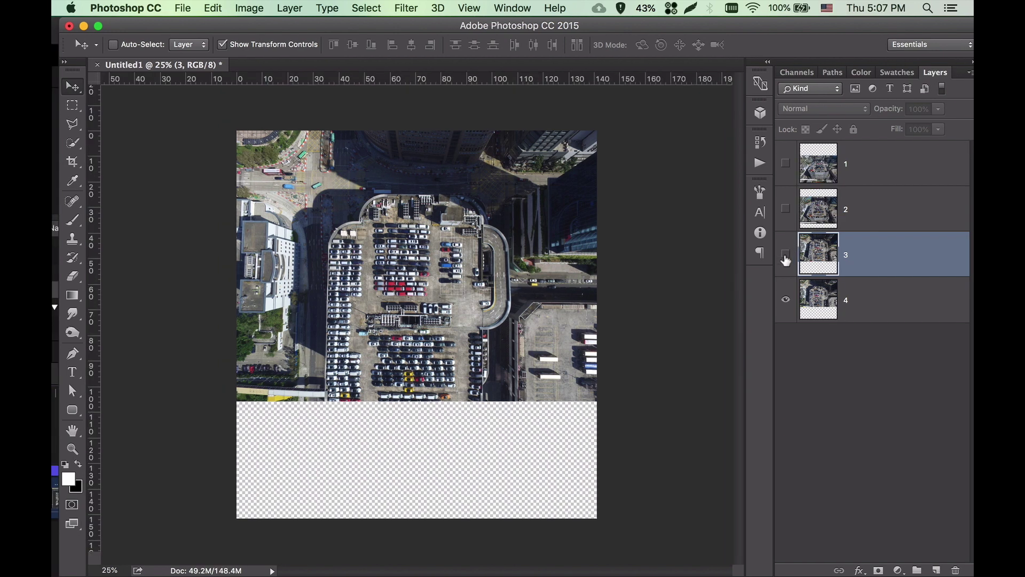
# - Show layer 3 over layer 4 and preview the finished Photo_1_V1.jpg composite in Finder
pyautogui.click(785, 254)
pyautogui.click(785, 255)
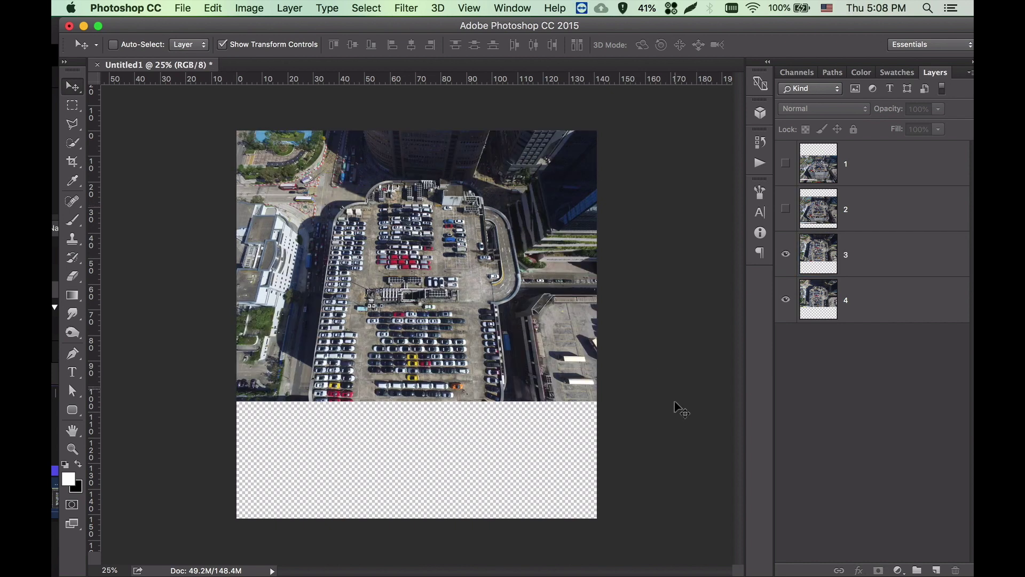
pyautogui.press('super+Tab')
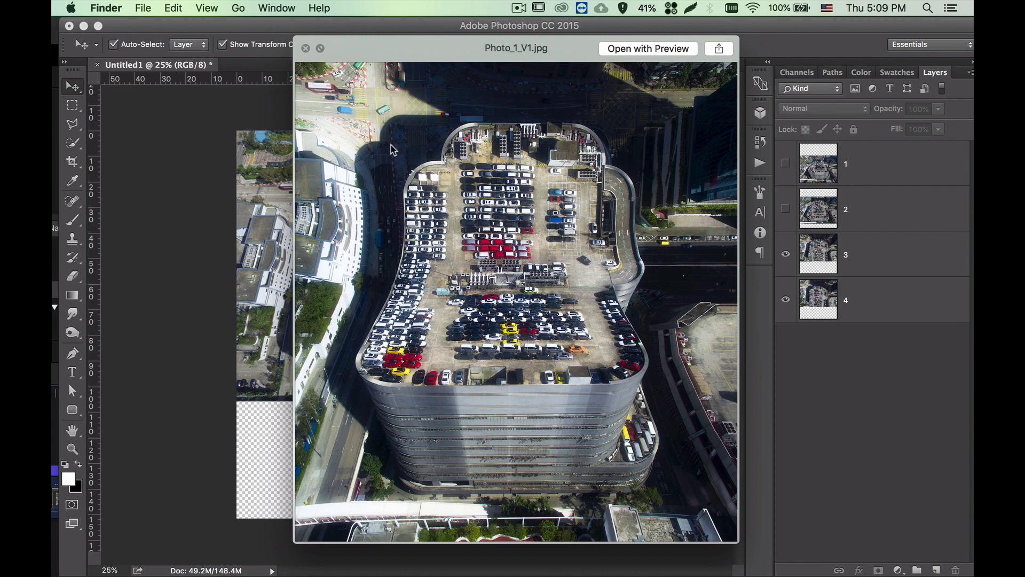
# - Select layer 3, toggle its visibility to compare with layer 4, and enter Free Transform
pyautogui.click(855, 254)
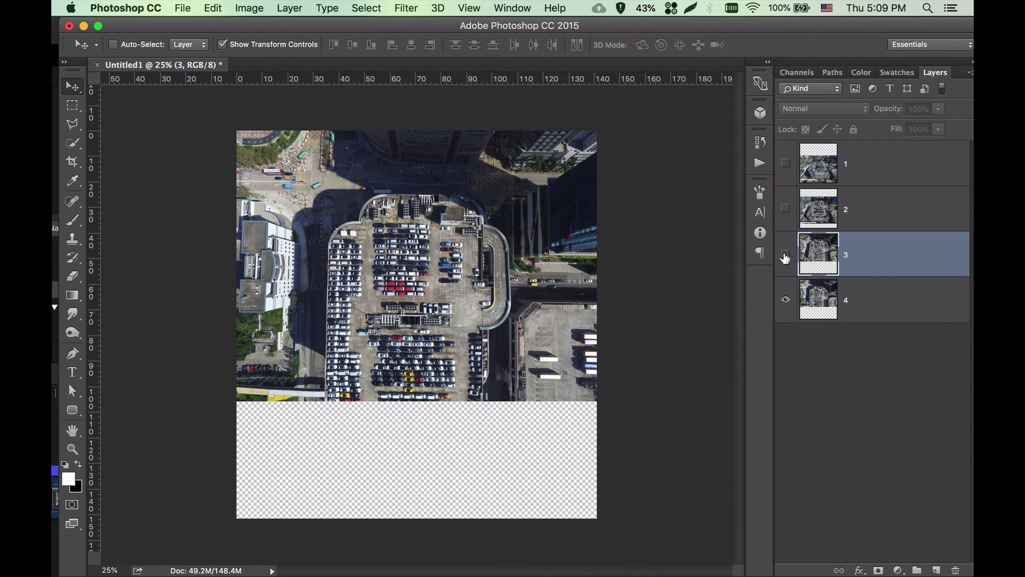
pyautogui.click(785, 256)
pyautogui.click(785, 255)
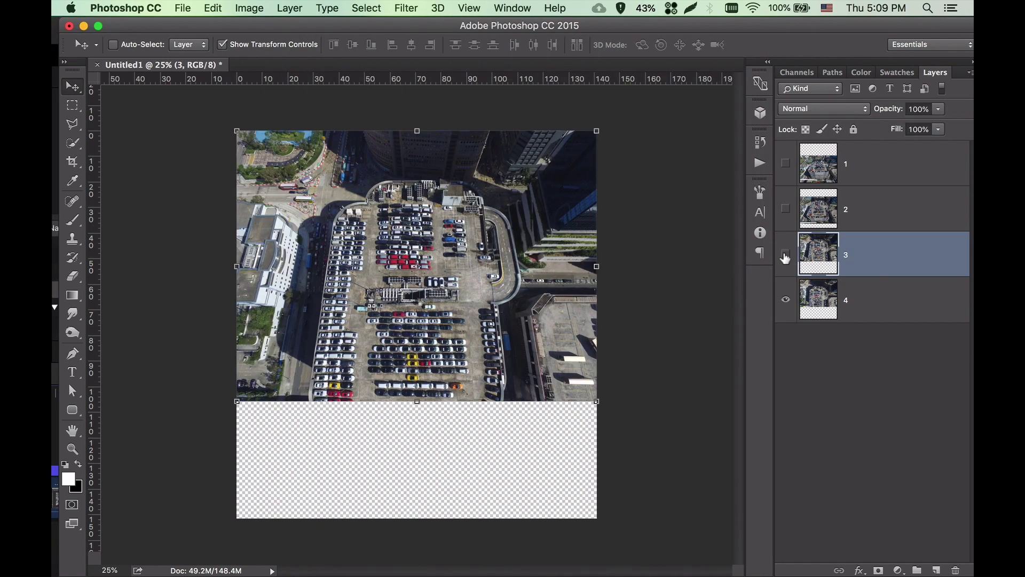
pyautogui.click(787, 255)
pyautogui.hotkey('ctrl', 't')
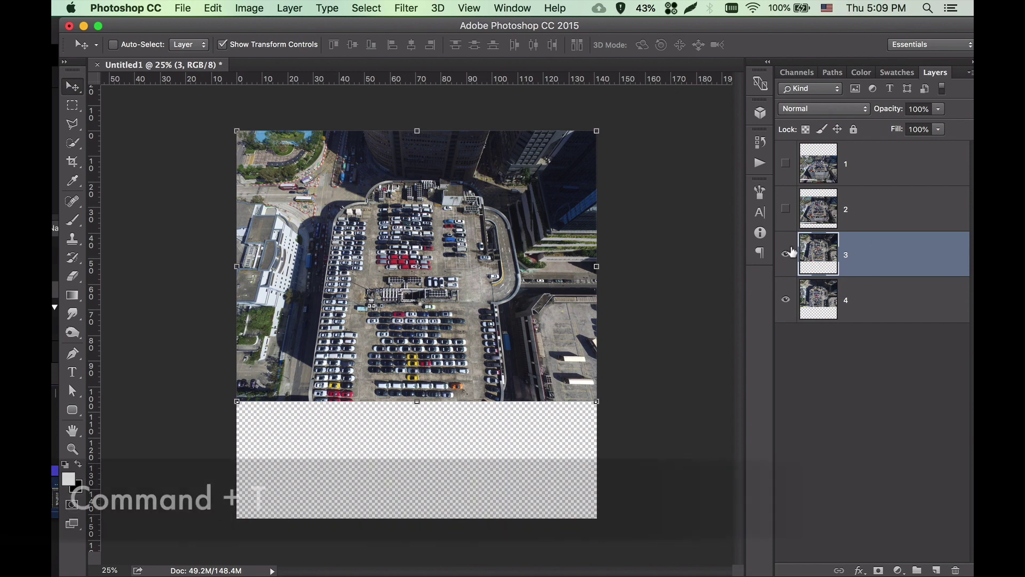
# - Switch the transform to Warp, trying and undoing a corner pull and an interior bend
pyautogui.rightClick(543, 245)
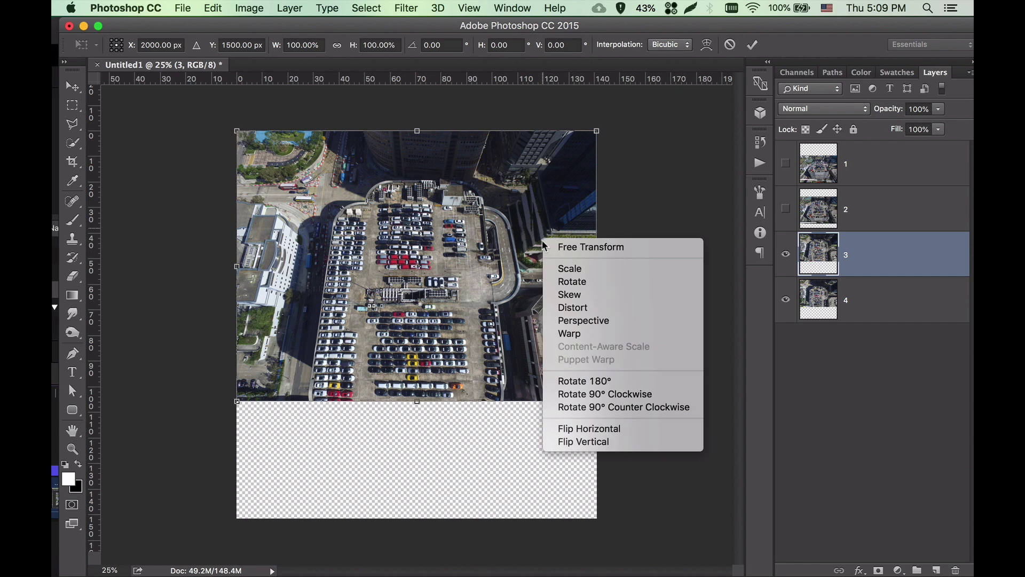
pyautogui.click(596, 333)
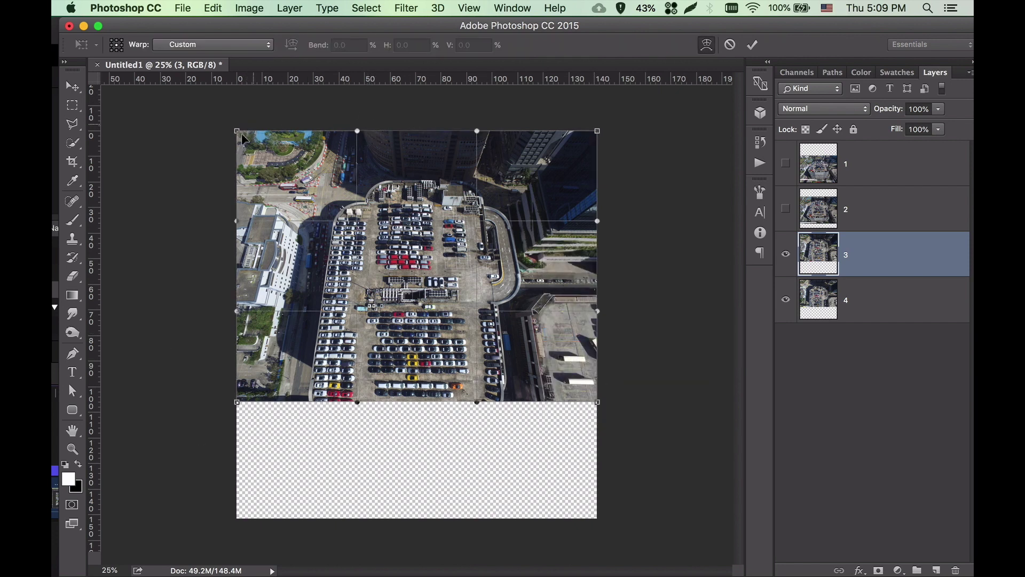
pyautogui.moveTo(237, 131); pyautogui.dragTo(194, 110)
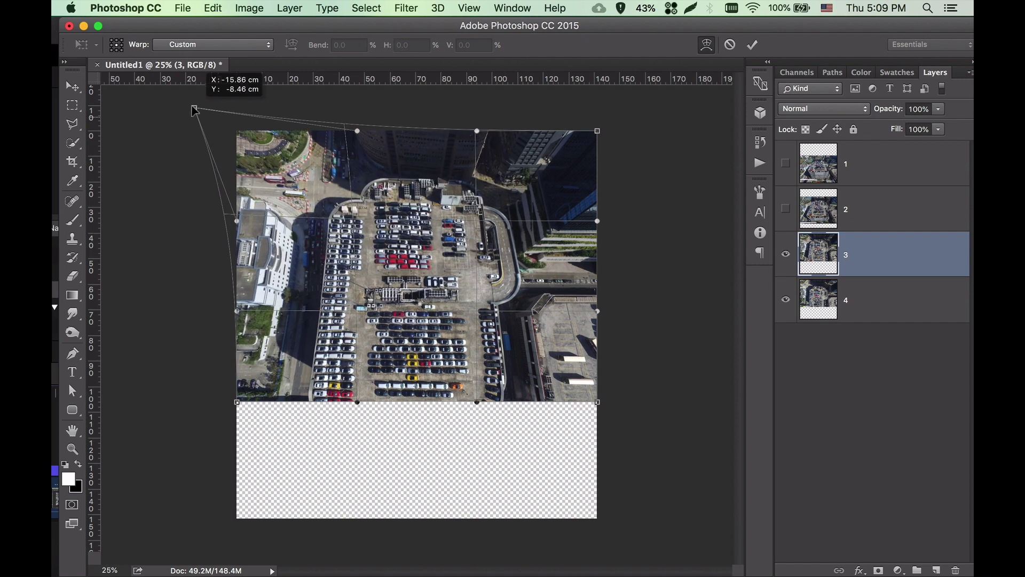
pyautogui.press('super+z')
pyautogui.moveTo(363, 231)
pyautogui.mouseDown()
pyautogui.moveTo(352, 240)
pyautogui.moveTo(506, 228)
pyautogui.mouseUp()
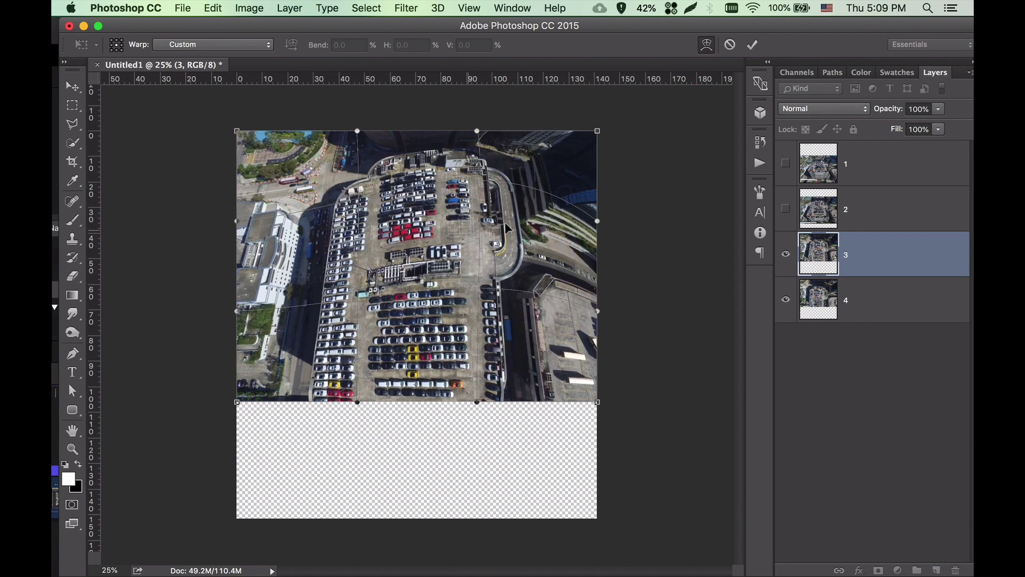
pyautogui.press('super+z')
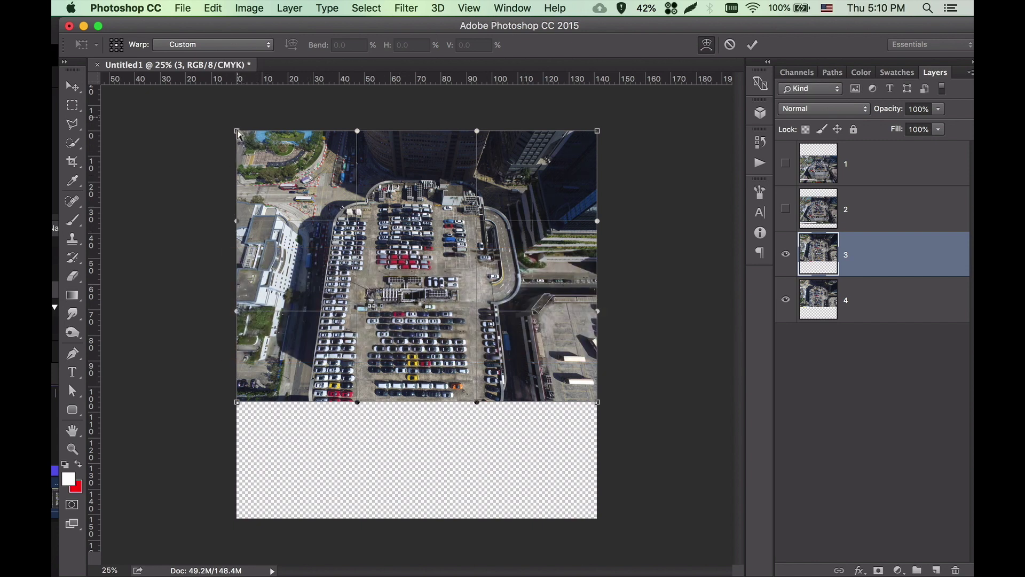
# - Warp layer 3: bend left buildings right, right side inward, stretch bottom corners outward
pyautogui.moveTo(238, 135); pyautogui.dragTo(253, 309)
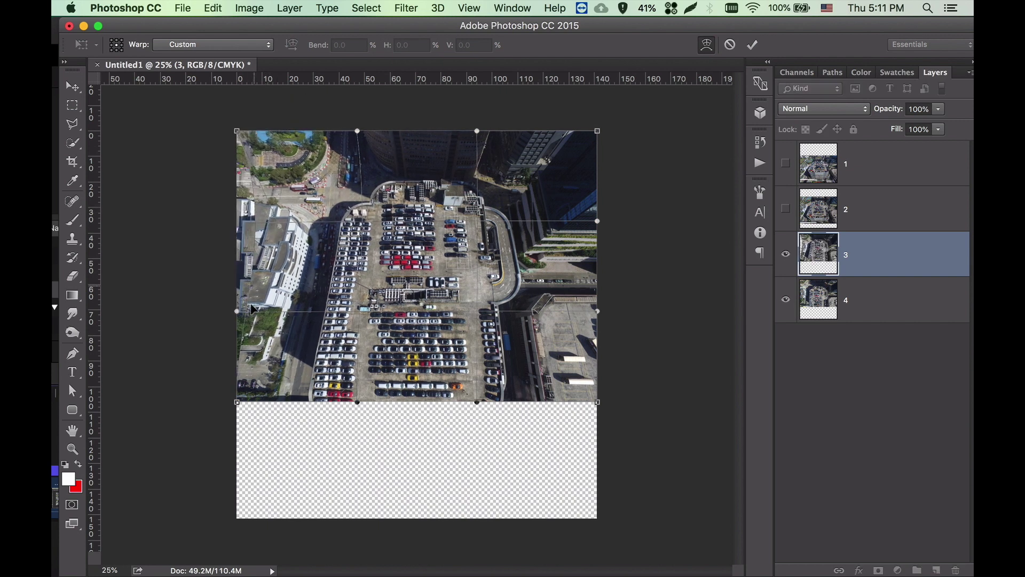
pyautogui.moveTo(253, 308); pyautogui.dragTo(255, 323)
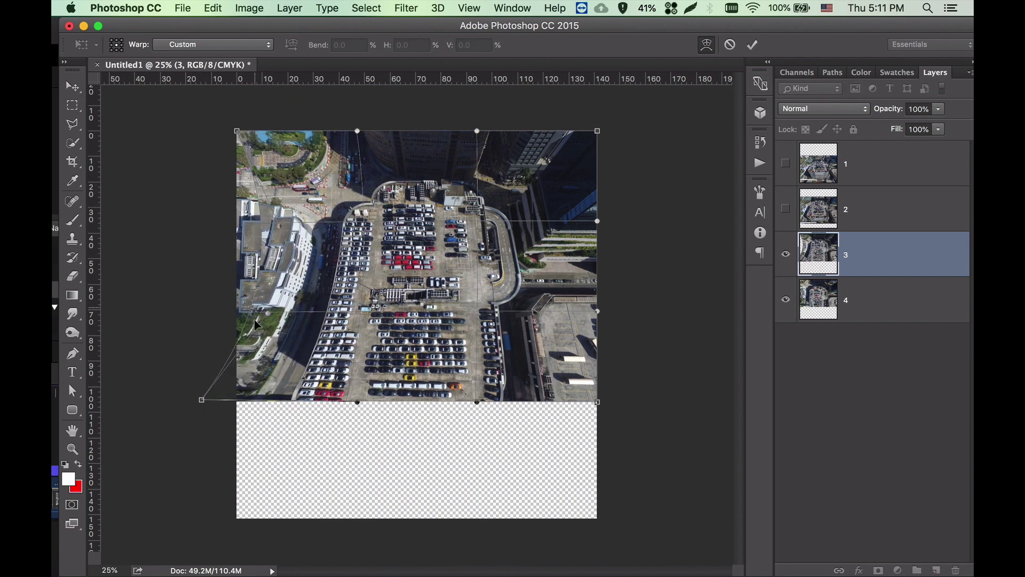
pyautogui.moveTo(269, 240); pyautogui.dragTo(273, 241)
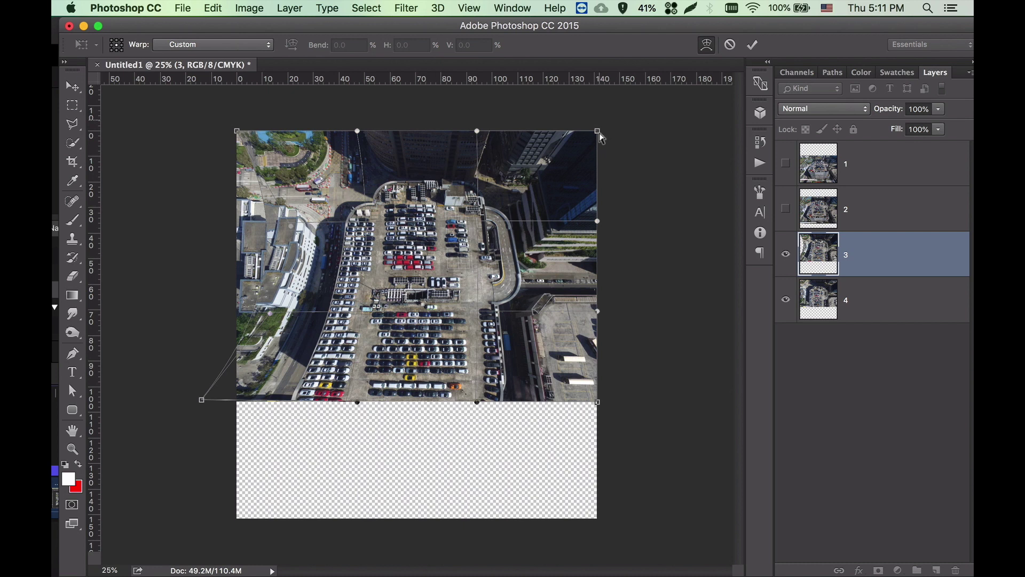
pyautogui.moveTo(578, 315); pyautogui.dragTo(539, 312)
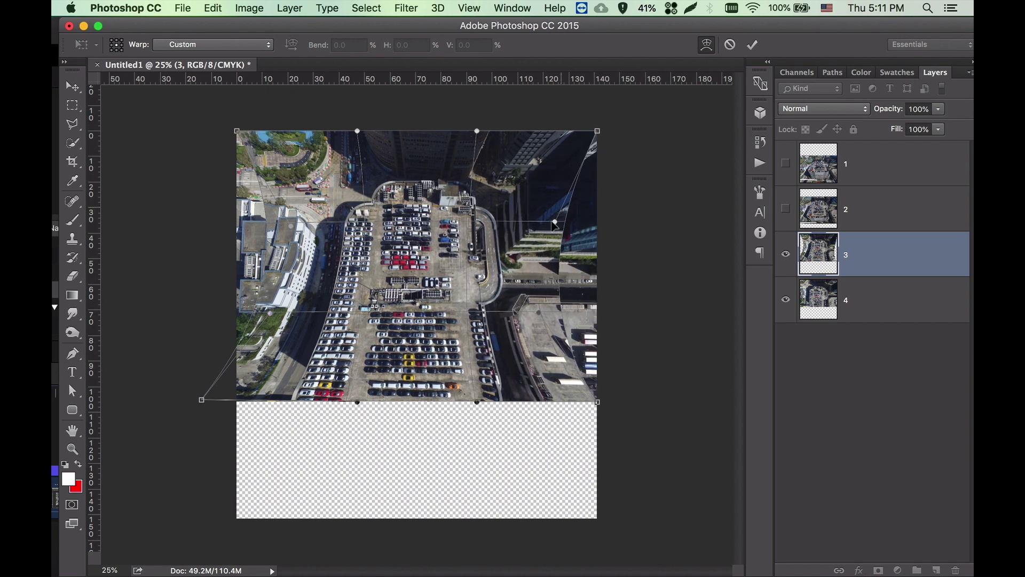
pyautogui.moveTo(598, 400); pyautogui.dragTo(669, 399)
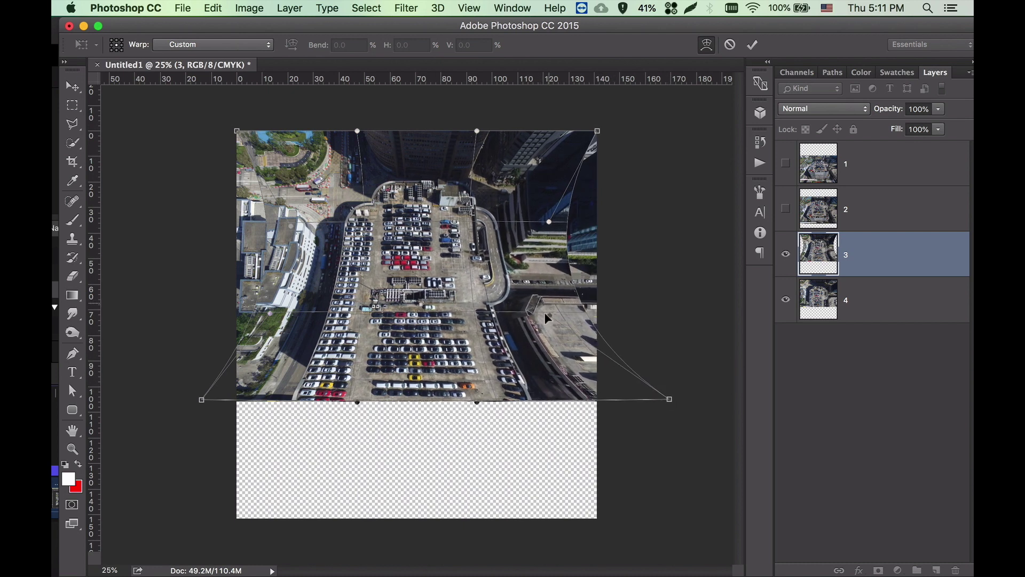
pyautogui.moveTo(201, 399); pyautogui.dragTo(172, 399)
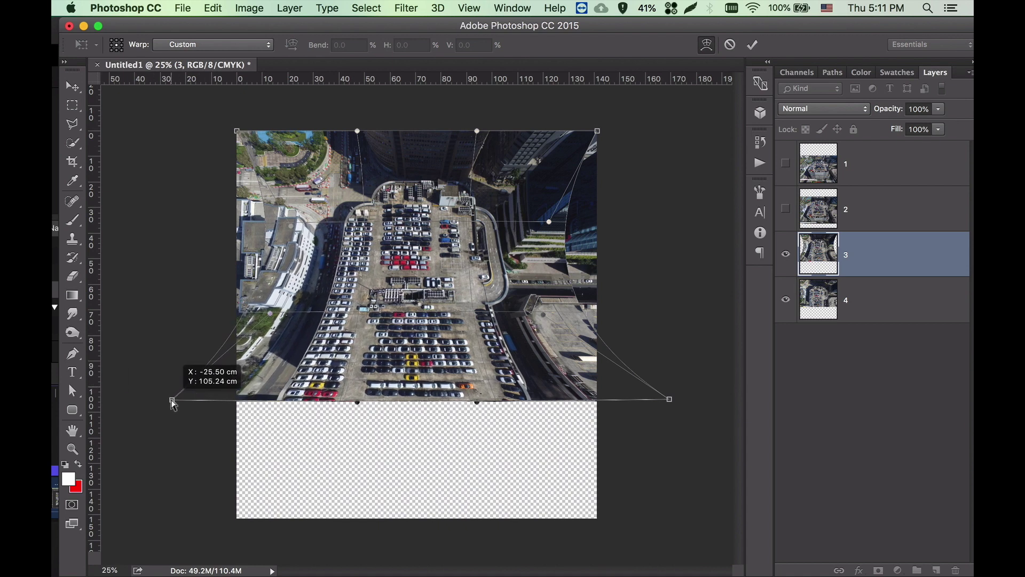
pyautogui.moveTo(671, 403); pyautogui.dragTo(679, 407)
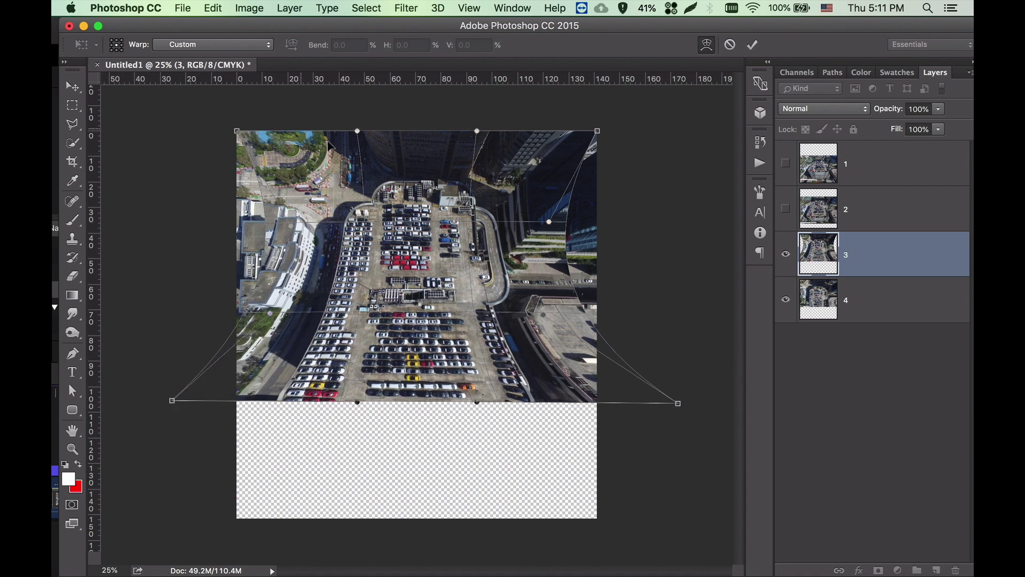
pyautogui.moveTo(357, 131); pyautogui.dragTo(342, 132)
pyautogui.moveTo(476, 130); pyautogui.dragTo(481, 129)
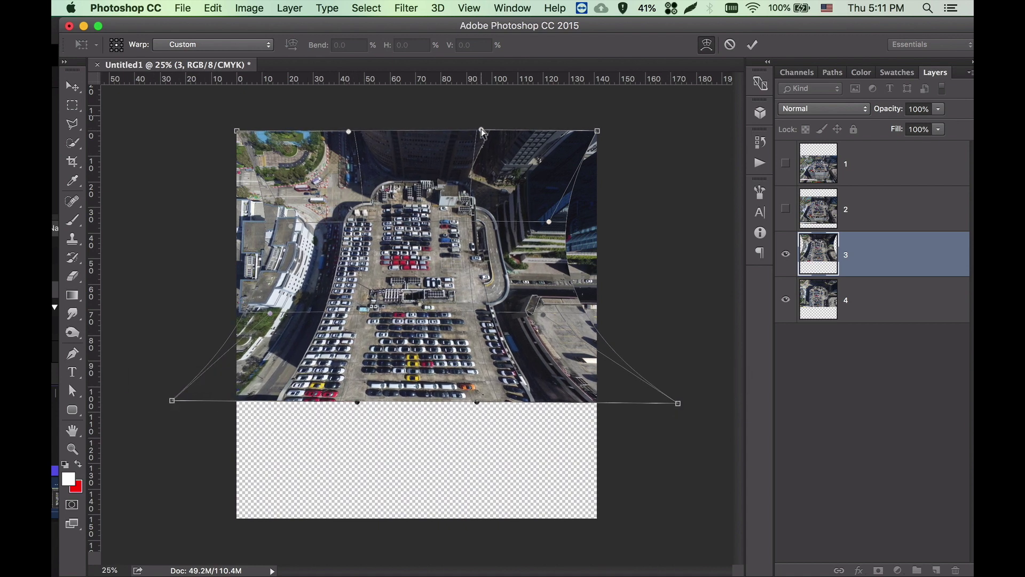
pyautogui.moveTo(886, 109); pyautogui.dragTo(879, 110)
# - Commit the warp and set layer 3's opacity to 50%
pyautogui.press('Return')
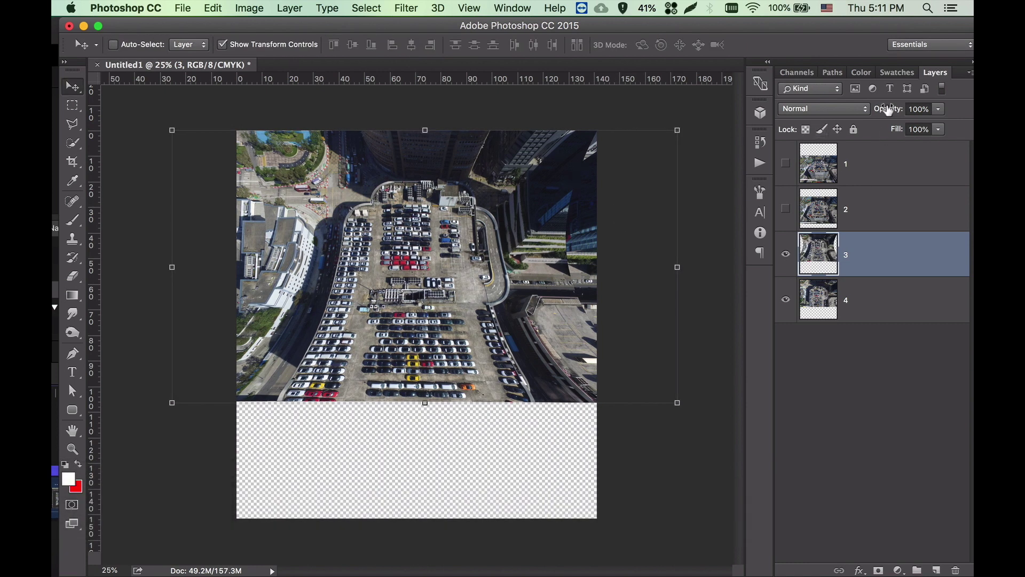
pyautogui.click(916, 108)
pyautogui.write('5')
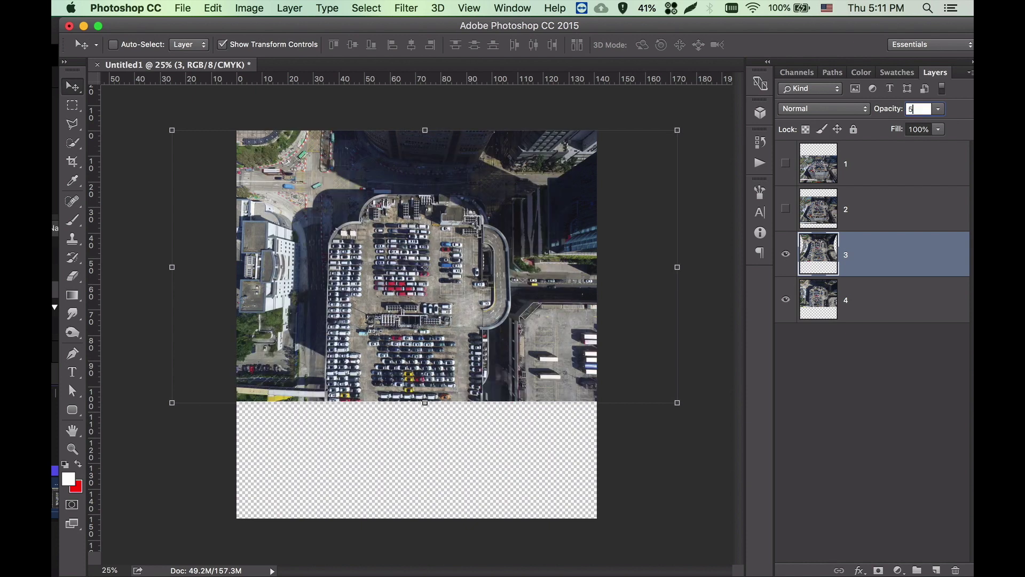
pyautogui.press('Return')
pyautogui.click(928, 109)
pyautogui.write('50')
pyautogui.press('Return')
# - Scale layer 3 to about 115% from its centre and shift it to overlay layer 4
pyautogui.hotkey('ctrl', 't')
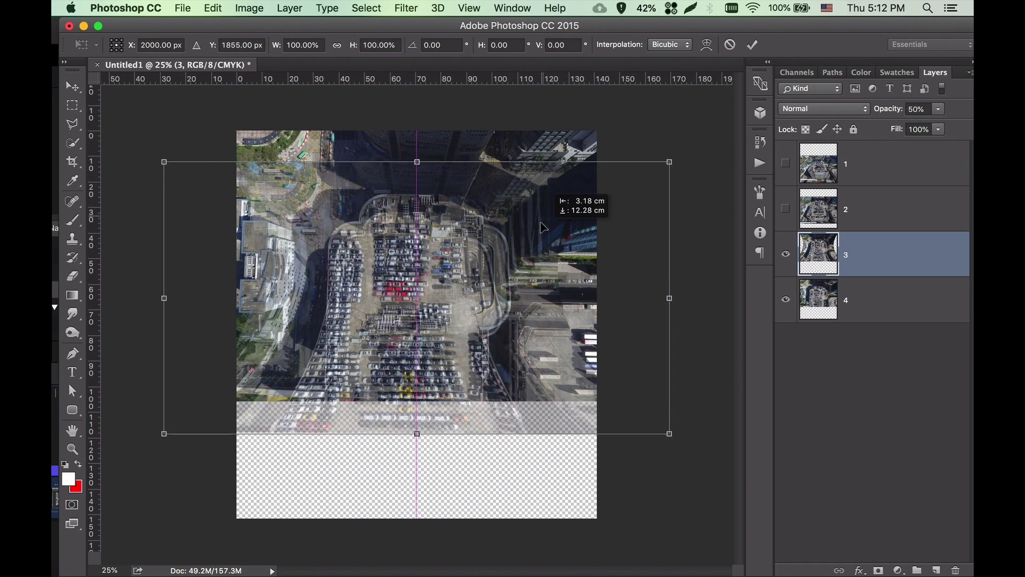
pyautogui.moveTo(556, 203); pyautogui.dragTo(548, 228)
pyautogui.moveTo(669, 155); pyautogui.dragTo(709, 134)
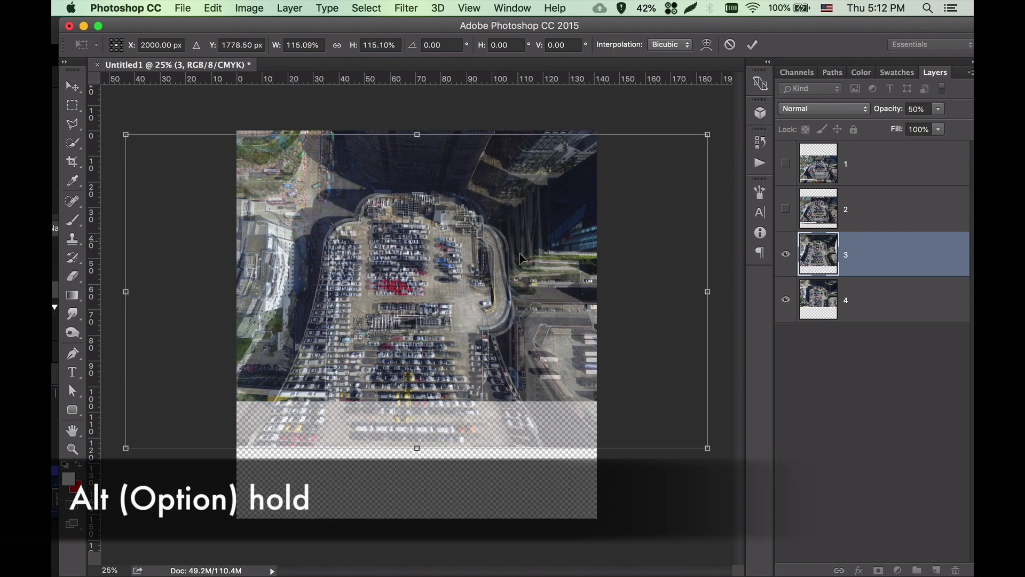
pyautogui.moveTo(520, 259); pyautogui.dragTo(526, 260)
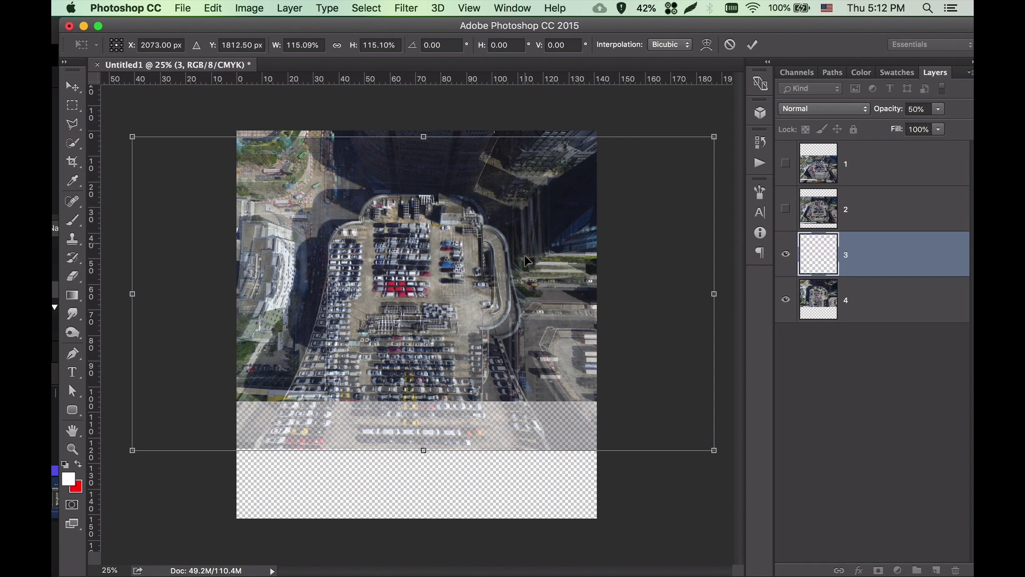
pyautogui.moveTo(527, 261); pyautogui.dragTo(526, 260)
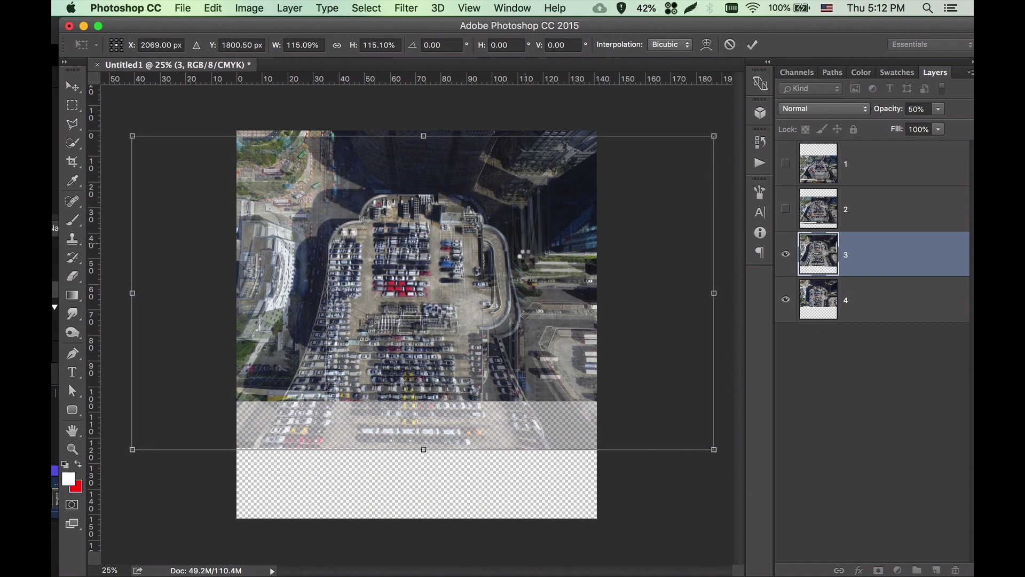
pyautogui.press('Return')
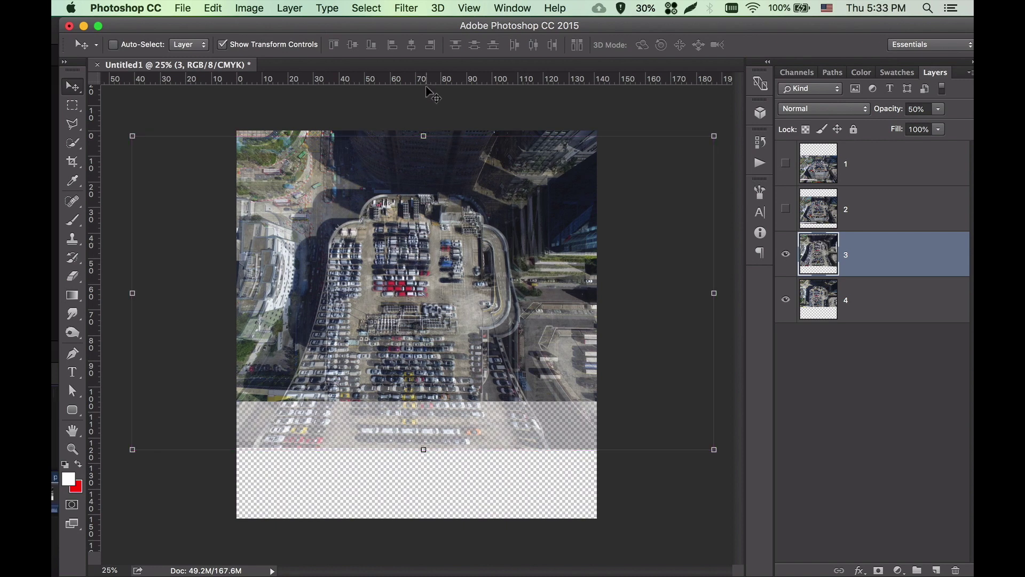
pyautogui.press('super+r')
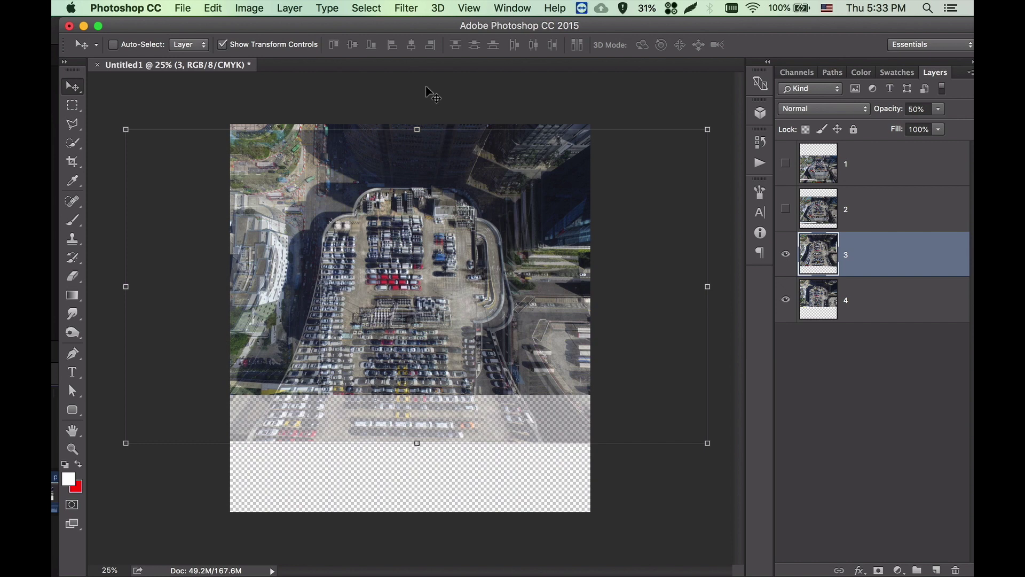
pyautogui.press('super+r')
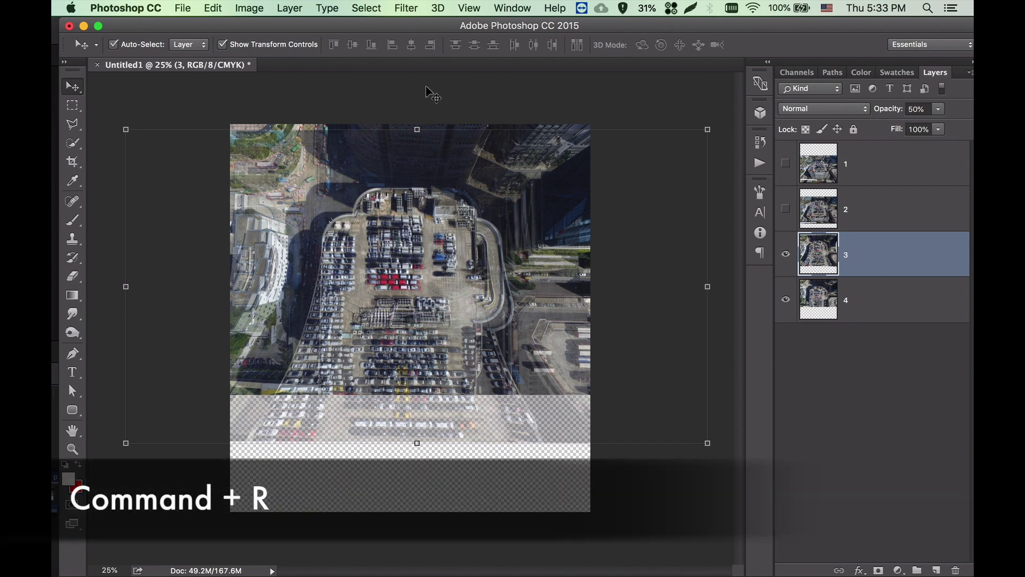
pyautogui.press('super+r')
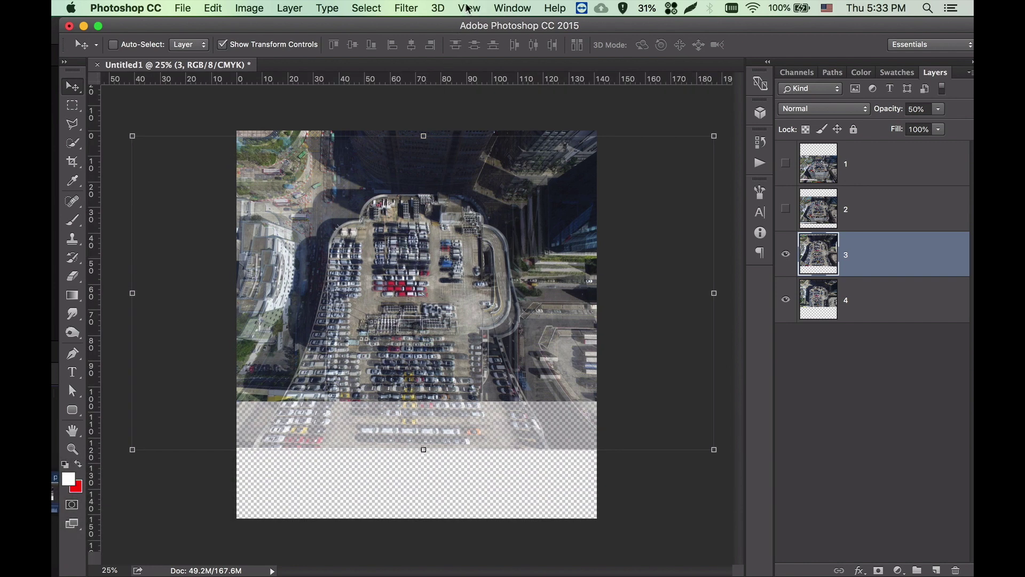
pyautogui.click(469, 9)
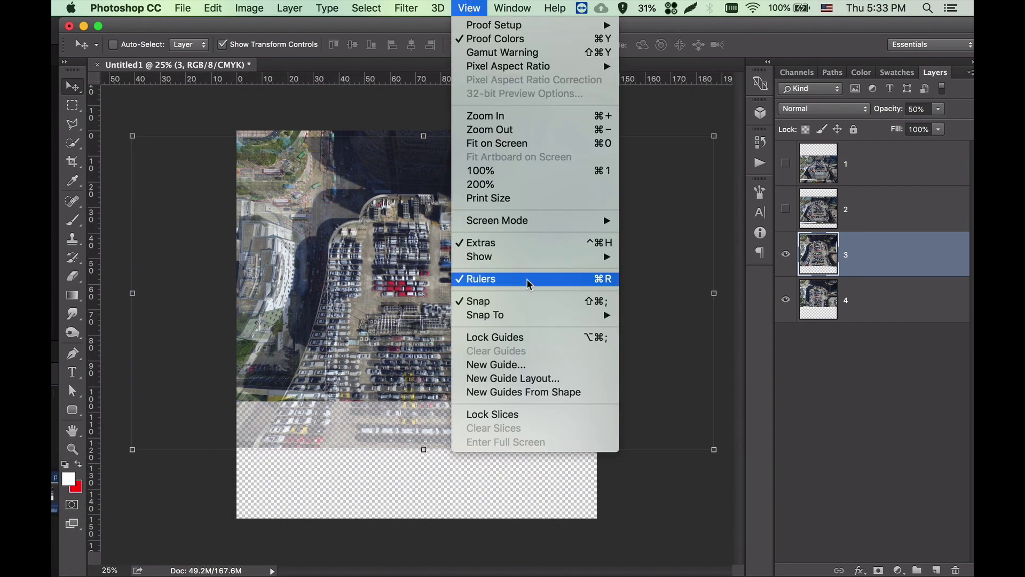
pyautogui.press('Escape')
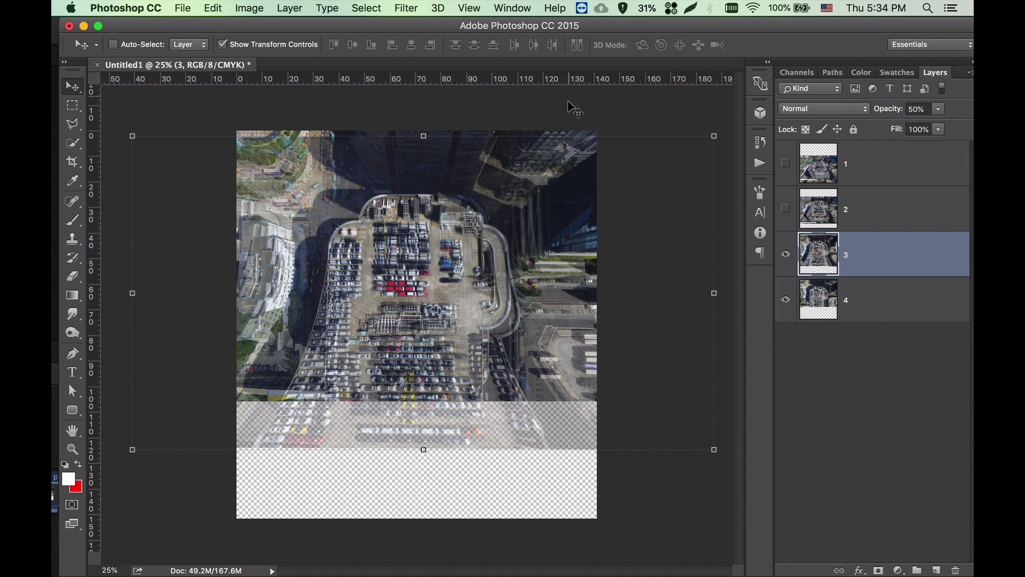
# - Place a horizontal guide across the car park and zoom in on the red cars
pyautogui.moveTo(562, 84); pyautogui.dragTo(555, 272)
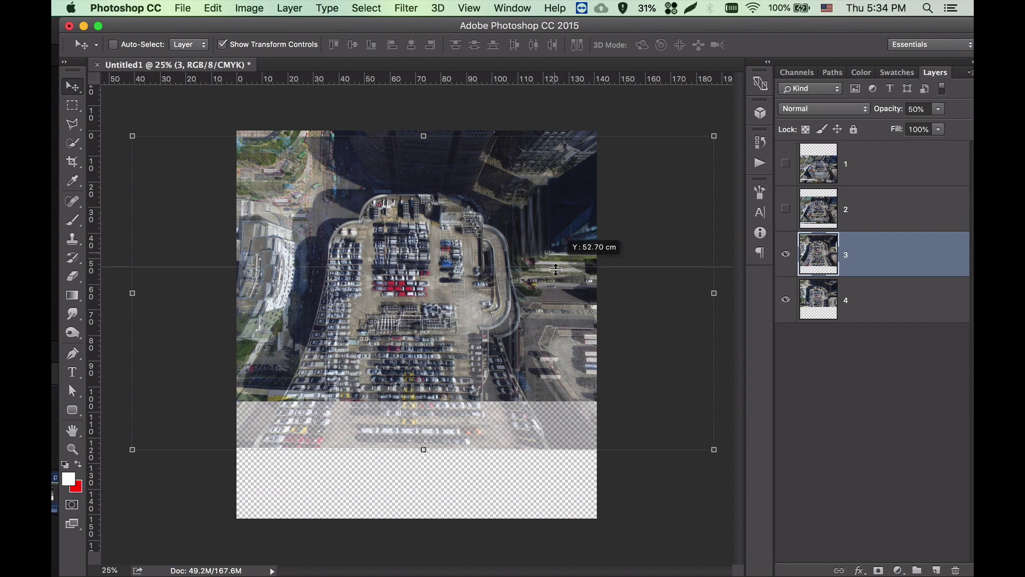
pyautogui.moveTo(556, 273); pyautogui.dragTo(556, 272)
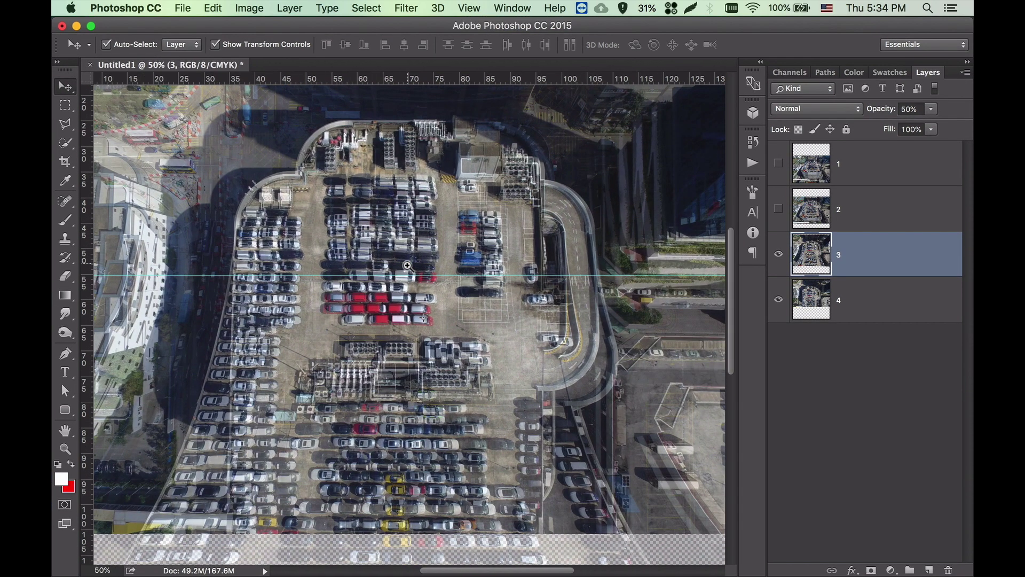
pyautogui.keyDown('super'); pyautogui.click(407, 266); pyautogui.keyUp('super')
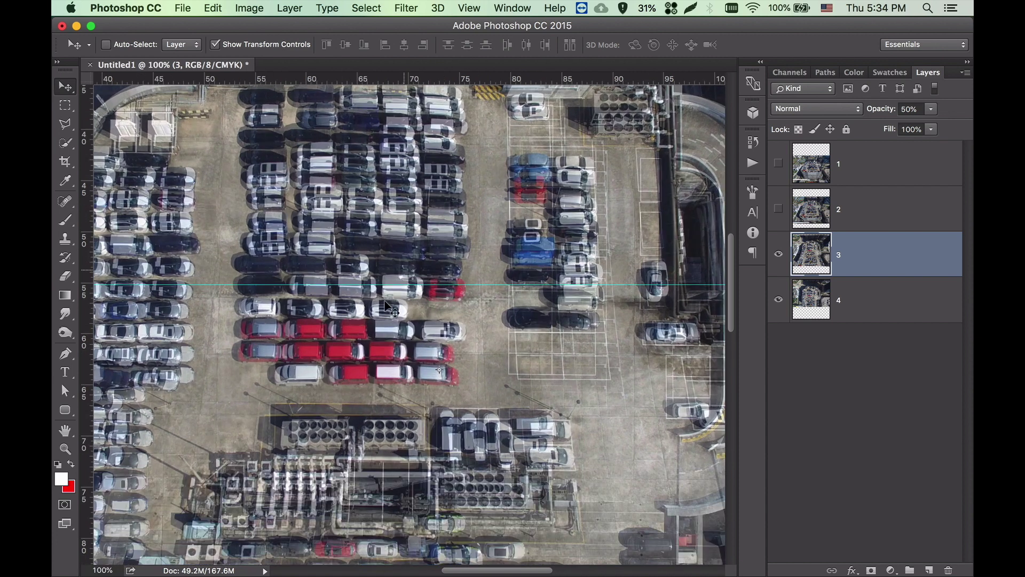
pyautogui.keyDown('alt'); pyautogui.keyDown('super'); pyautogui.click(460, 285); pyautogui.keyUp('super'); pyautogui.keyUp('alt')
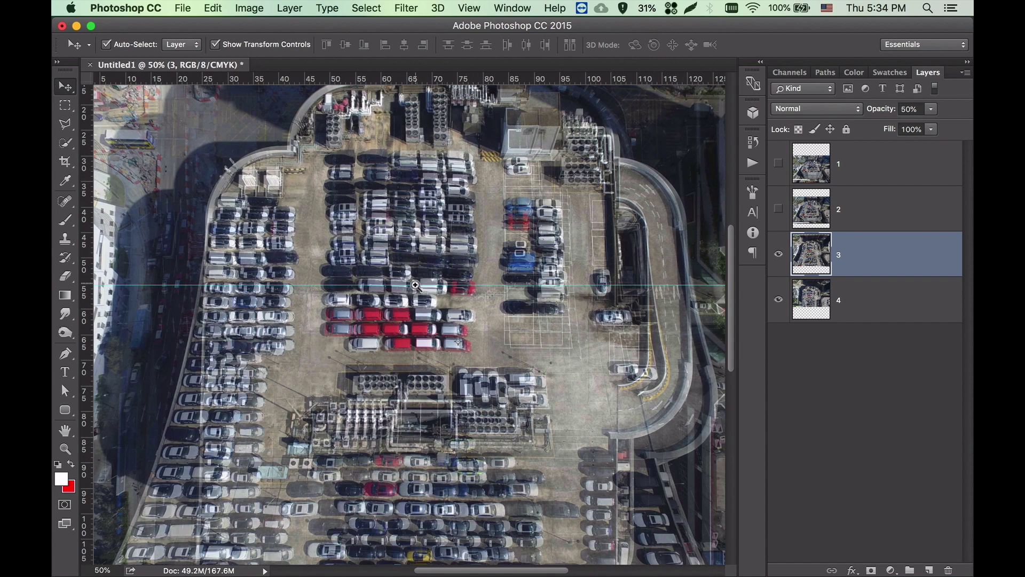
pyautogui.keyDown('super'); pyautogui.click(416, 285); pyautogui.keyUp('super')
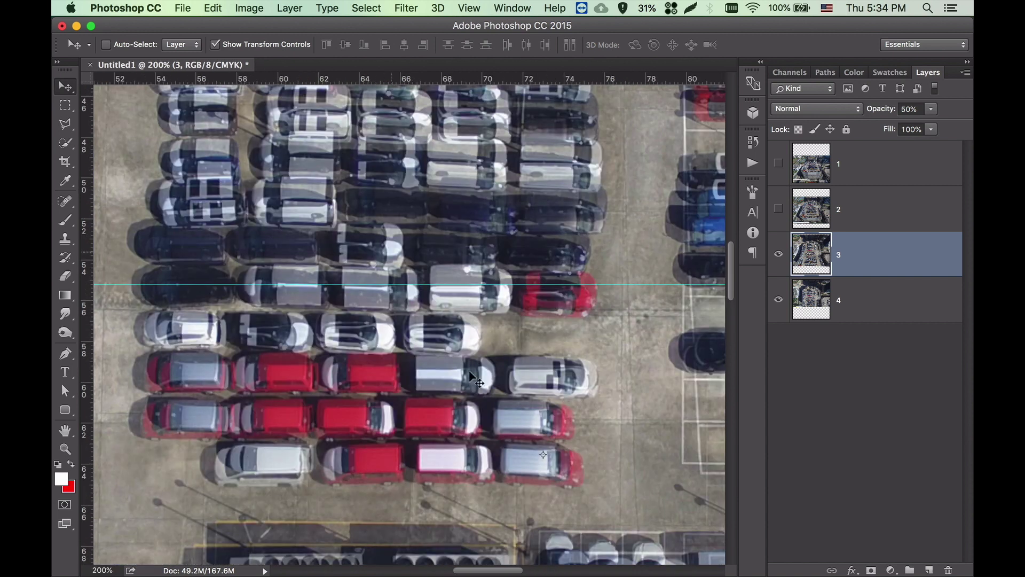
# - Nudge layer 3 down to match layer 4 and start a fresh Free Transform
pyautogui.hotkey('shift', 'Down')
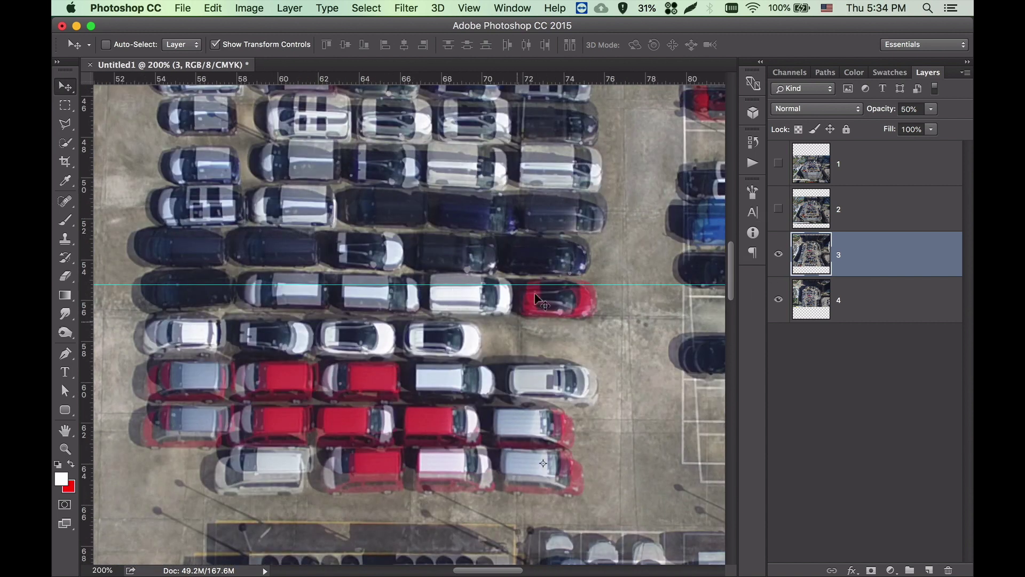
pyautogui.press('super+minus')
pyautogui.scroll(-1, 443, 300)
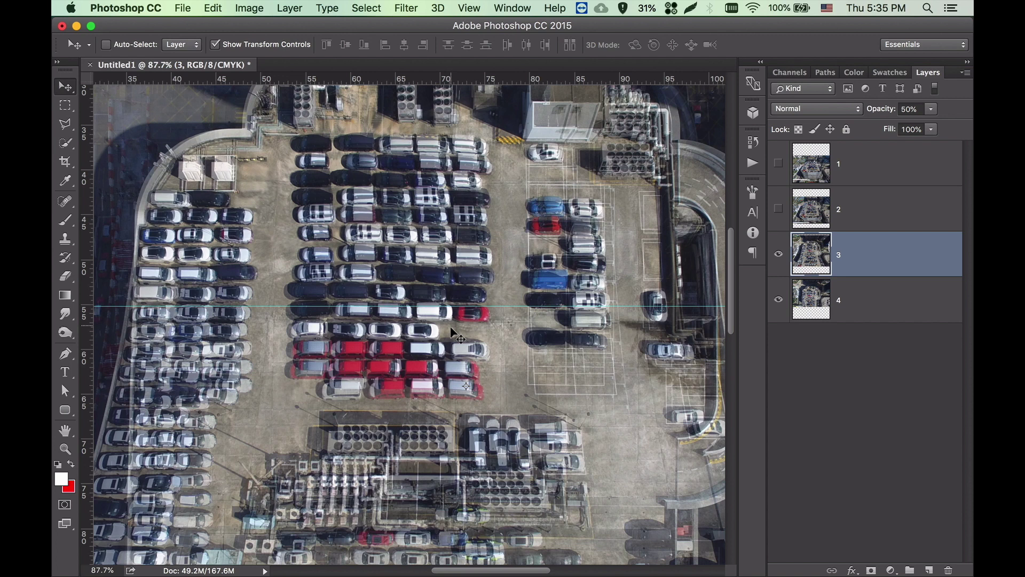
pyautogui.hotkey('ctrl', 't')
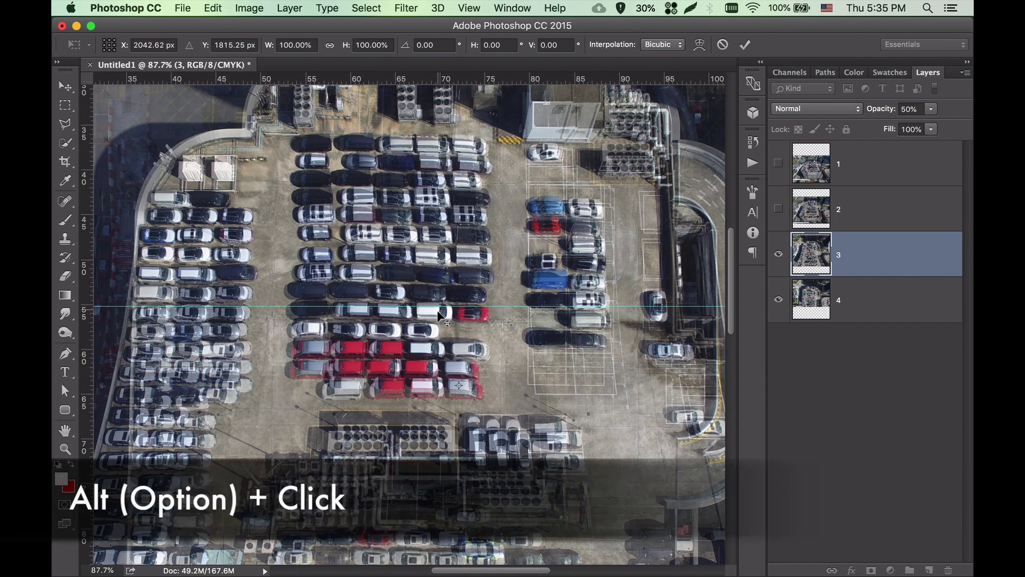
# - Move layer 3's transform reference point onto a matching car on the guide, then zoom out
pyautogui.keyDown('alt'); pyautogui.click(437, 310); pyautogui.keyUp('alt')
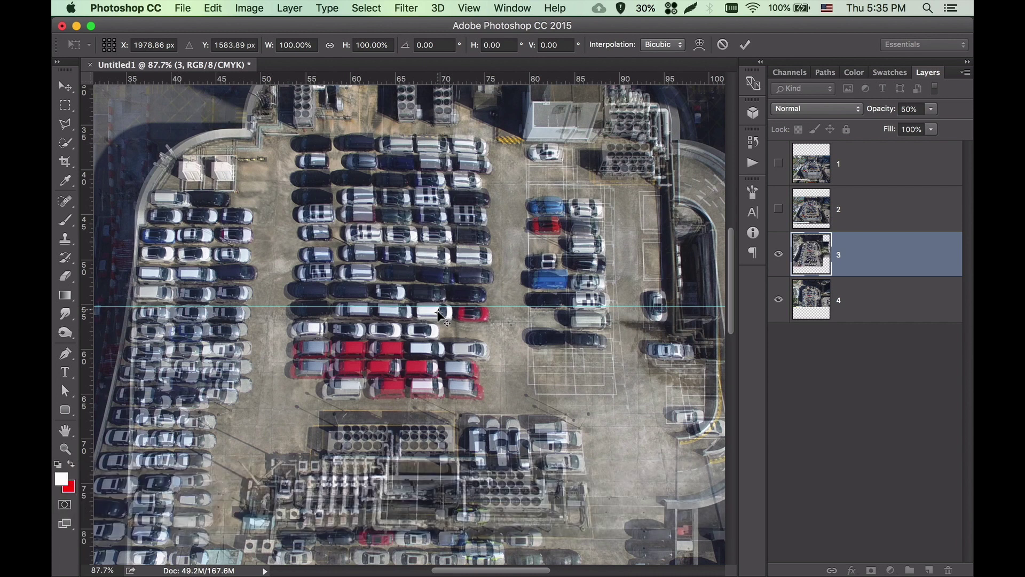
pyautogui.scroll(5, 436, 310)
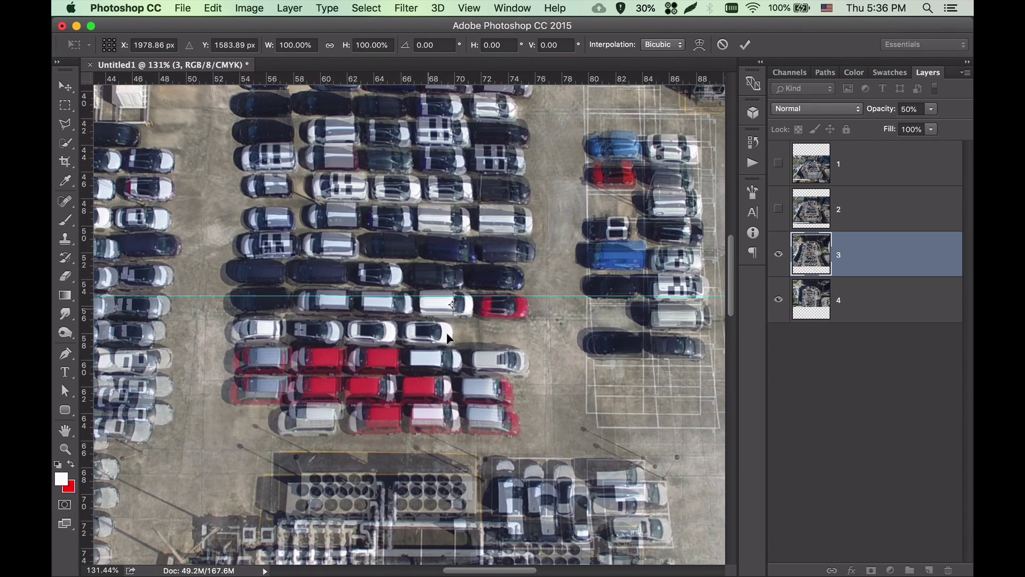
pyautogui.scroll(-2, 460, 310)
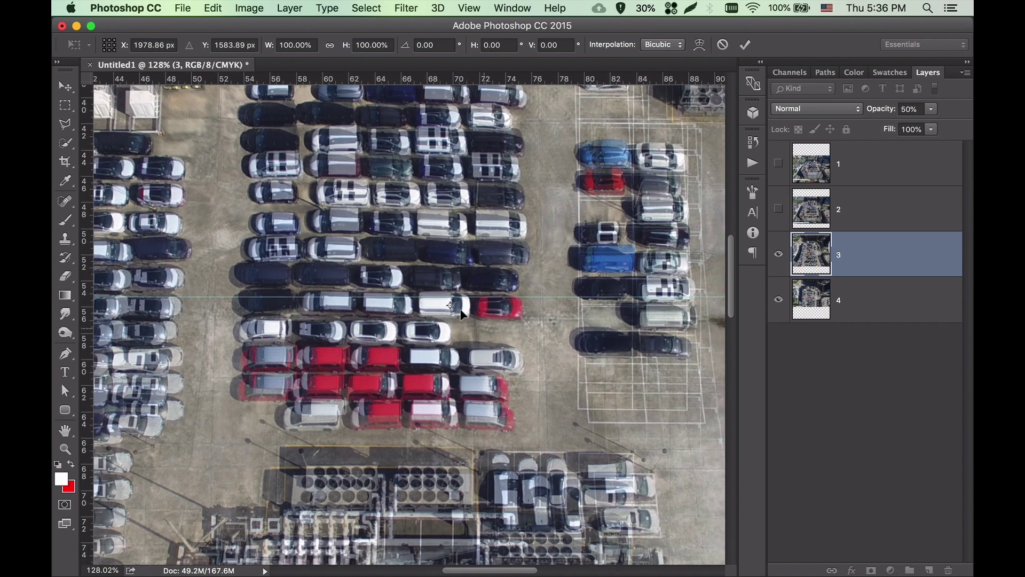
pyautogui.scroll(-2, 460, 310)
pyautogui.scroll(-2, 460, 309)
pyautogui.scroll(-1, 460, 310)
pyautogui.scroll(-2, 460, 310)
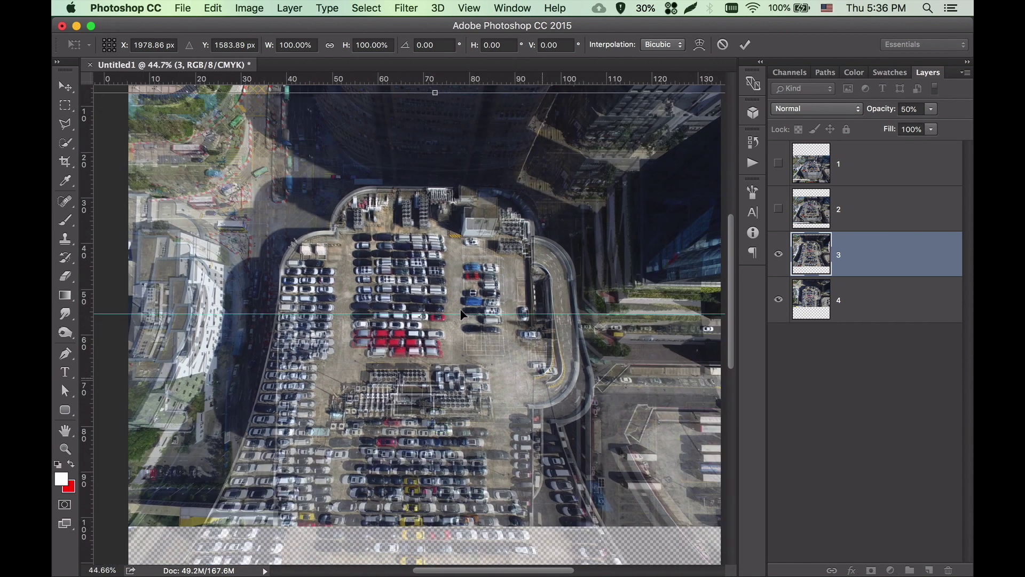
pyautogui.scroll(-1, 460, 309)
pyautogui.scroll(-1, 460, 309)
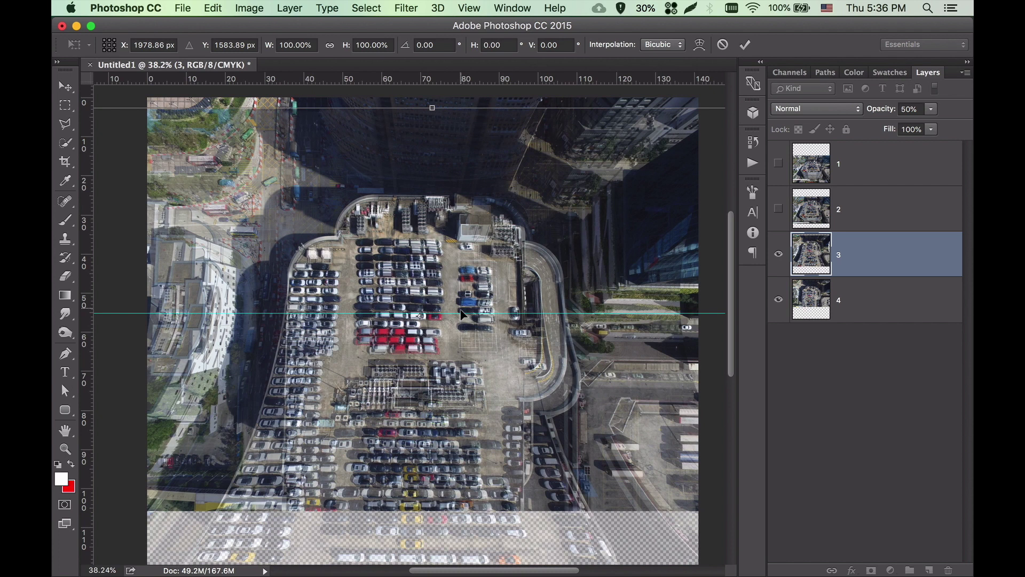
pyautogui.scroll(-1, 460, 312)
pyautogui.scroll(-3, 460, 312)
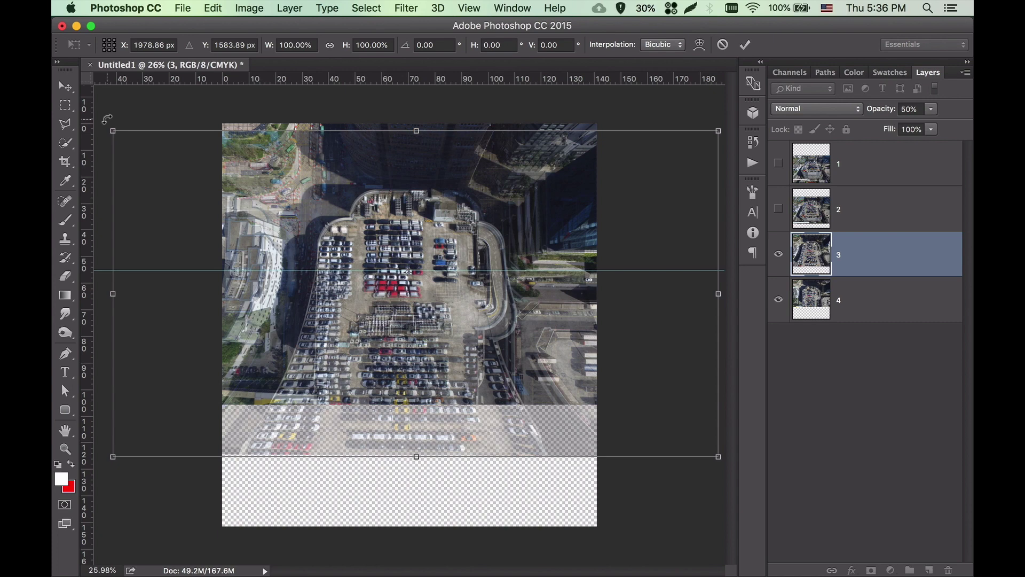
# - Undo a trial rotation, then scale layer 3 proportionally from its centre to about 98%
pyautogui.moveTo(110, 118)
pyautogui.mouseDown()
pyautogui.moveTo(83, 261)
pyautogui.moveTo(127, 144)
pyautogui.moveTo(131, 206)
pyautogui.mouseUp()
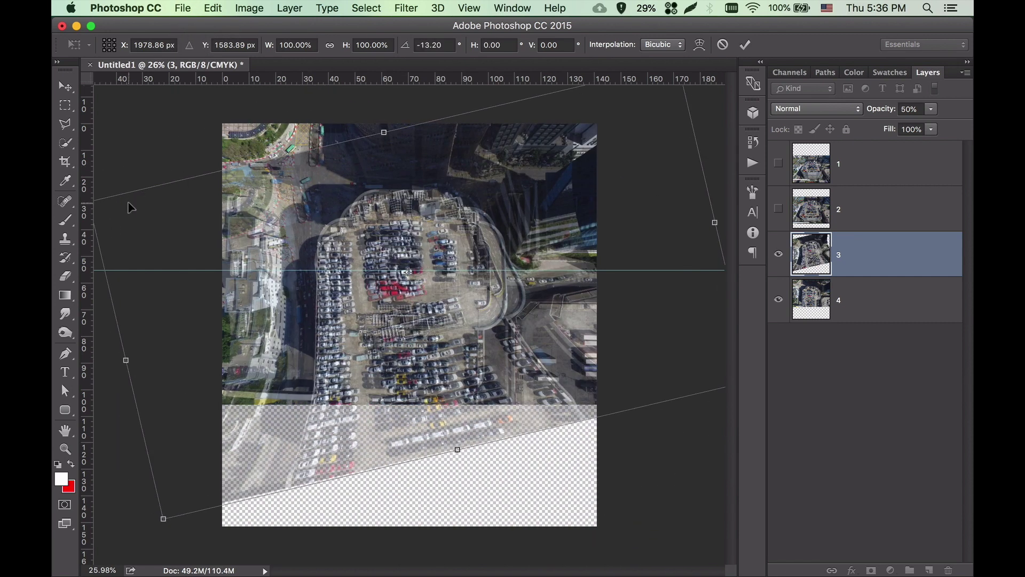
pyautogui.press('super+z')
pyautogui.moveTo(112, 130); pyautogui.dragTo(136, 138)
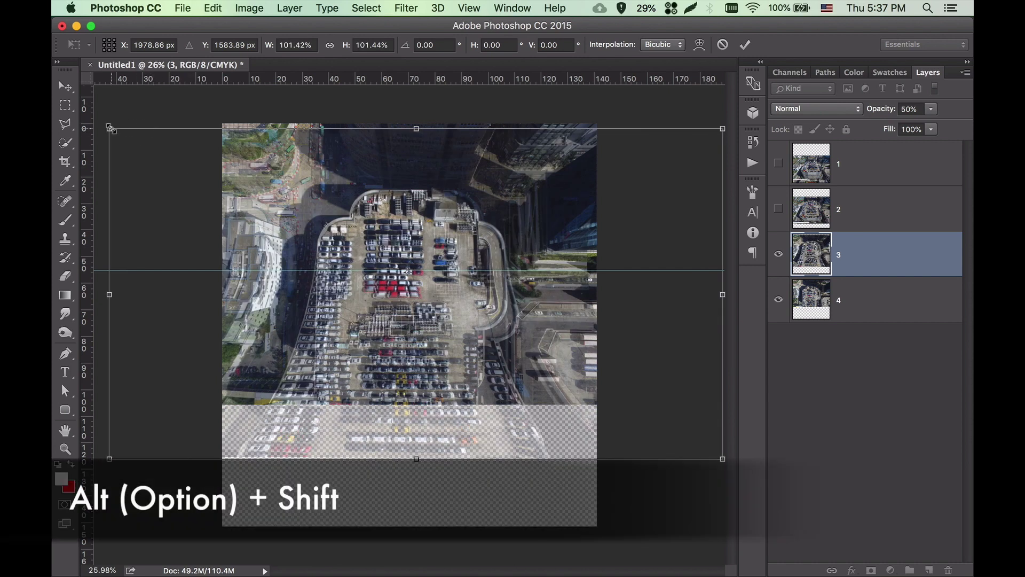
pyautogui.moveTo(111, 129)
pyautogui.mouseDown()
pyautogui.moveTo(164, 167)
pyautogui.moveTo(96, 106)
pyautogui.moveTo(123, 106)
pyautogui.mouseUp()
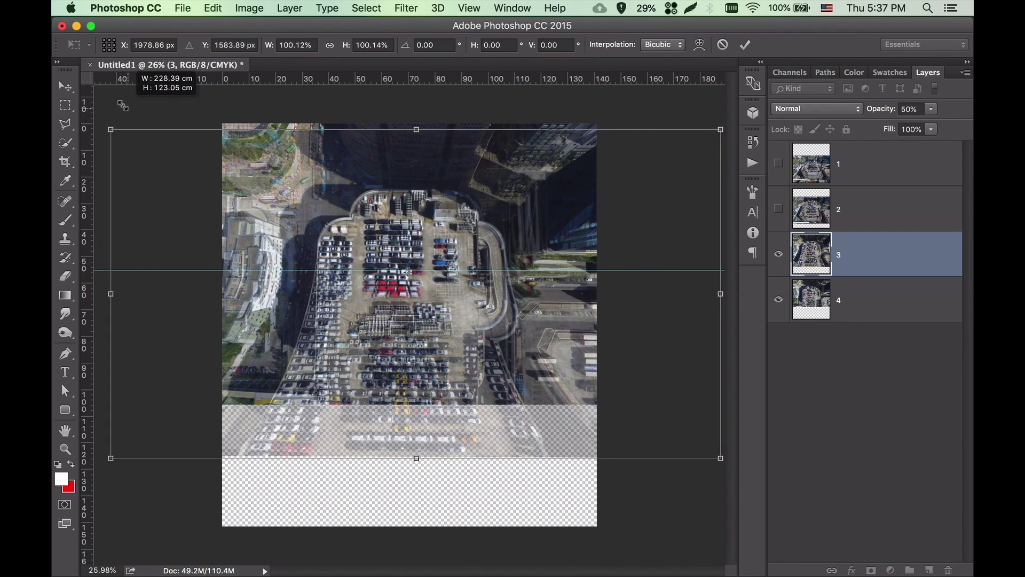
pyautogui.moveTo(122, 106); pyautogui.dragTo(134, 109)
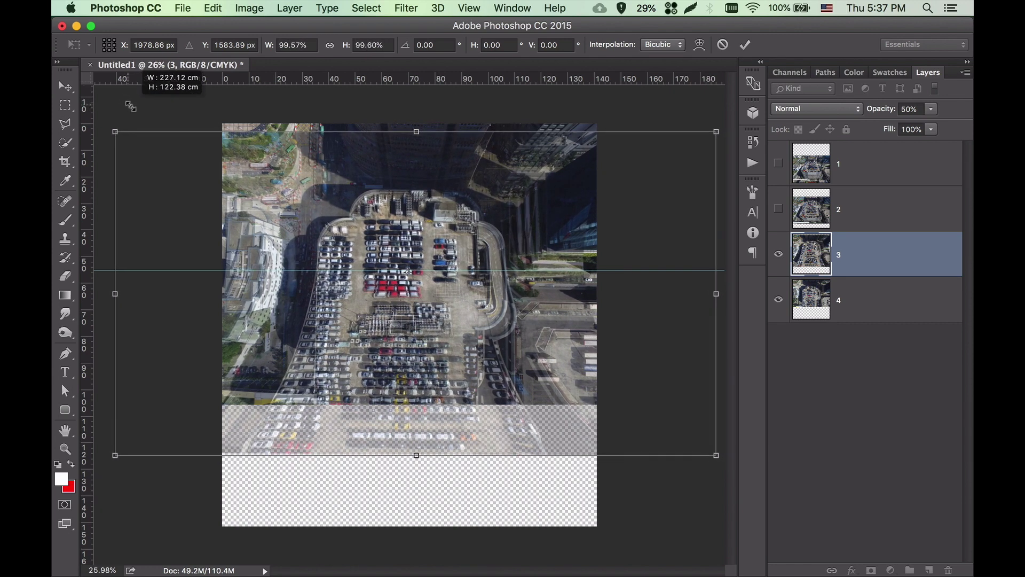
pyautogui.moveTo(133, 109); pyautogui.dragTo(133, 109)
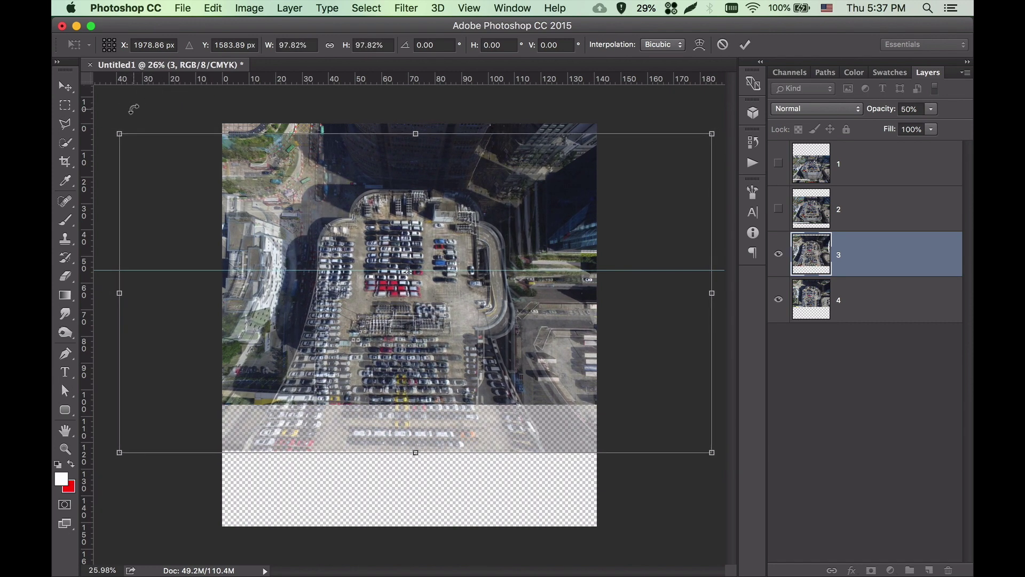
# - Rotate layer 3 by about 0.29° so its car park lines up with layer 4
pyautogui.click(412, 270)
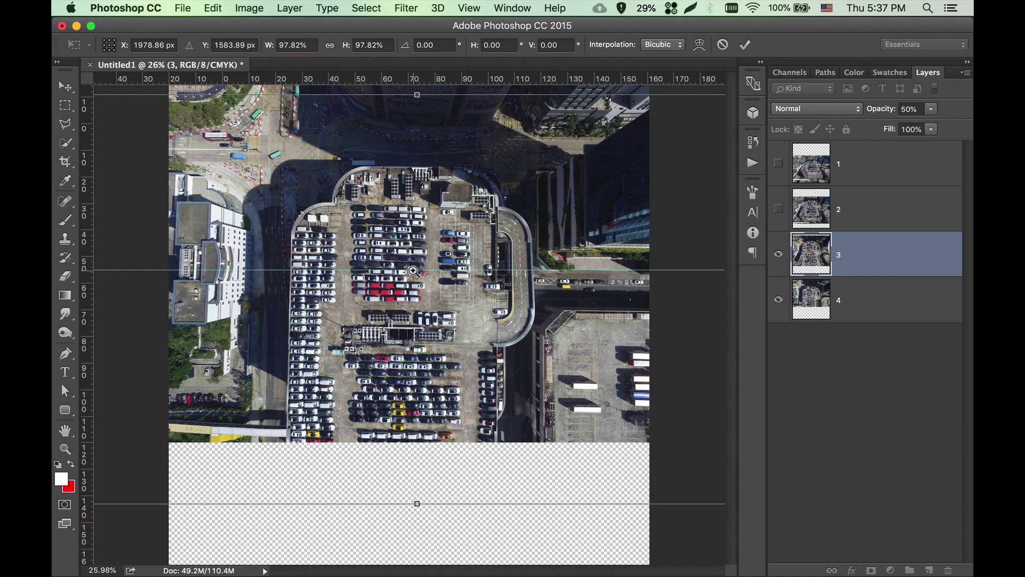
pyautogui.scroll(1, 412, 270)
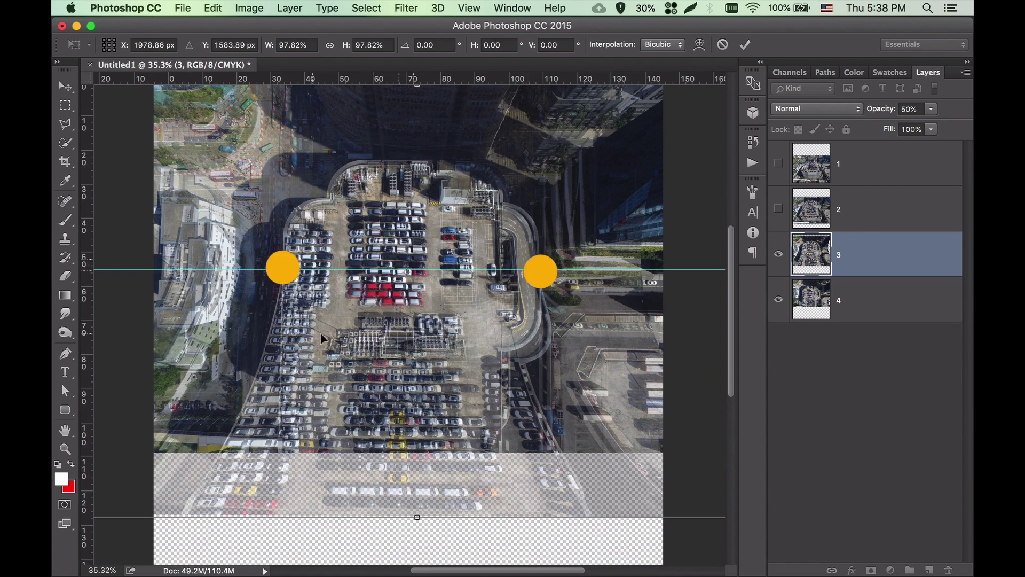
pyautogui.hscroll(-5, 322, 338)
pyautogui.moveTo(99, 98)
pyautogui.mouseDown()
pyautogui.moveTo(106, 91)
pyautogui.moveTo(110, 101)
pyautogui.moveTo(99, 89)
pyautogui.mouseUp()
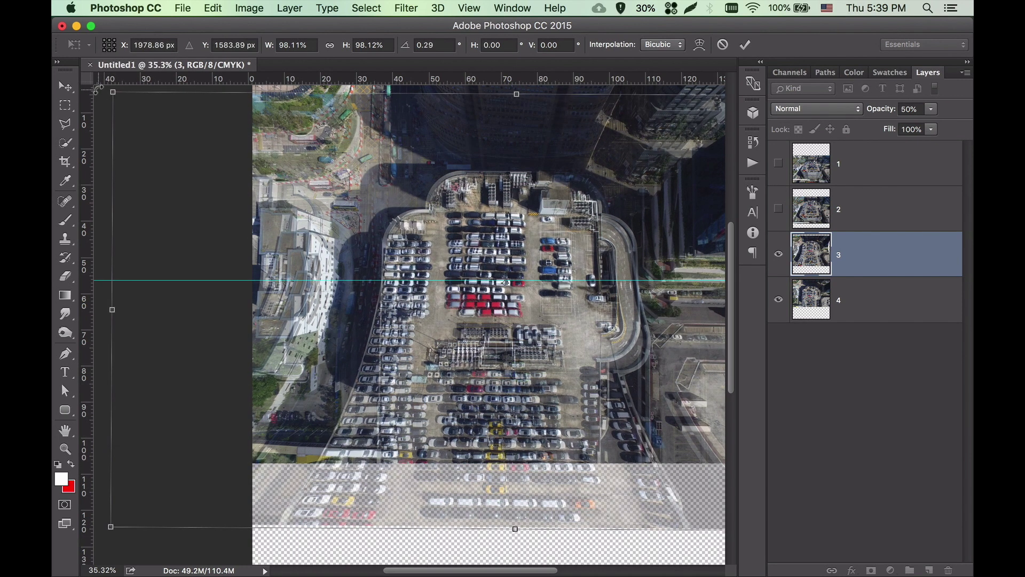
pyautogui.keyDown('alt'); pyautogui.scroll(-2, 471, 279); pyautogui.keyUp('alt')
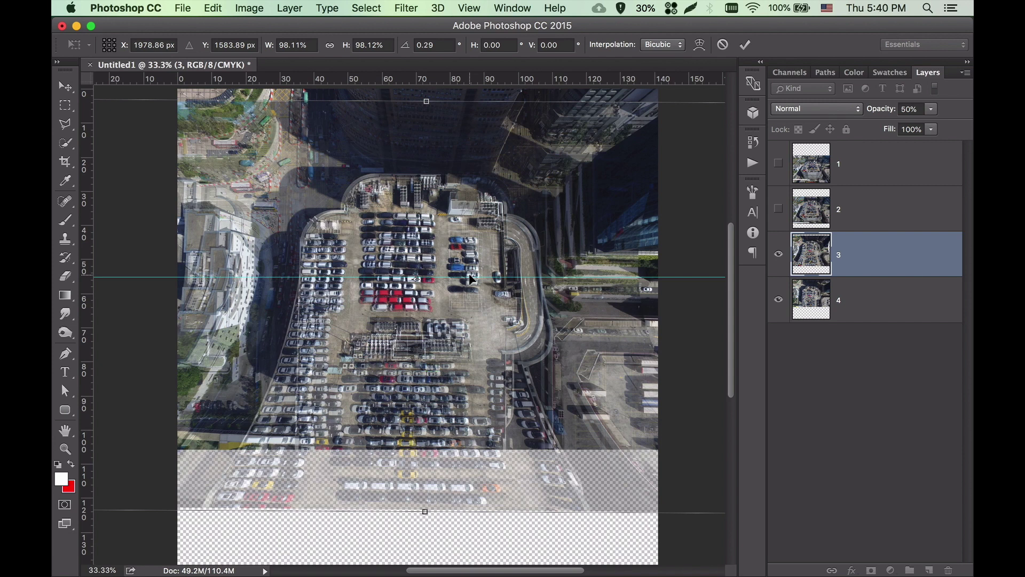
# - Commit layer 3's transform, set its opacity to 100%, and toggle its visibility against layer 4
pyautogui.press('Return')
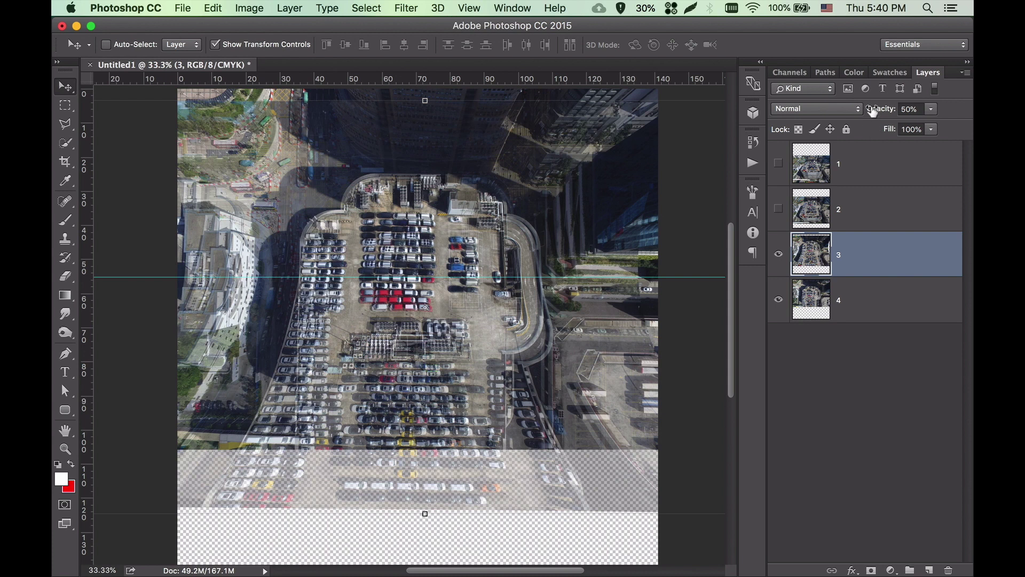
pyautogui.moveTo(872, 111); pyautogui.dragTo(970, 107)
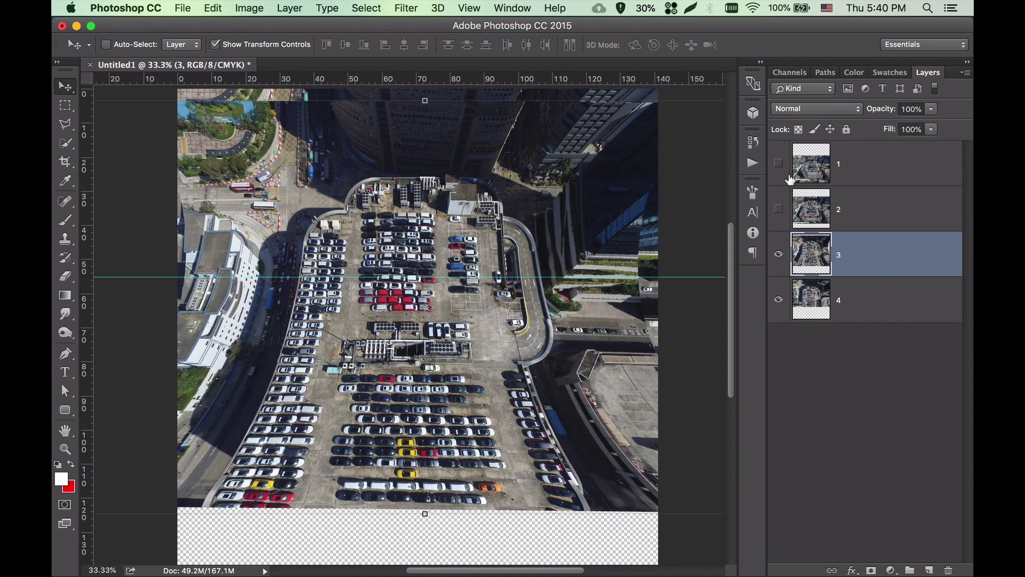
pyautogui.click(779, 257)
pyautogui.click(779, 257)
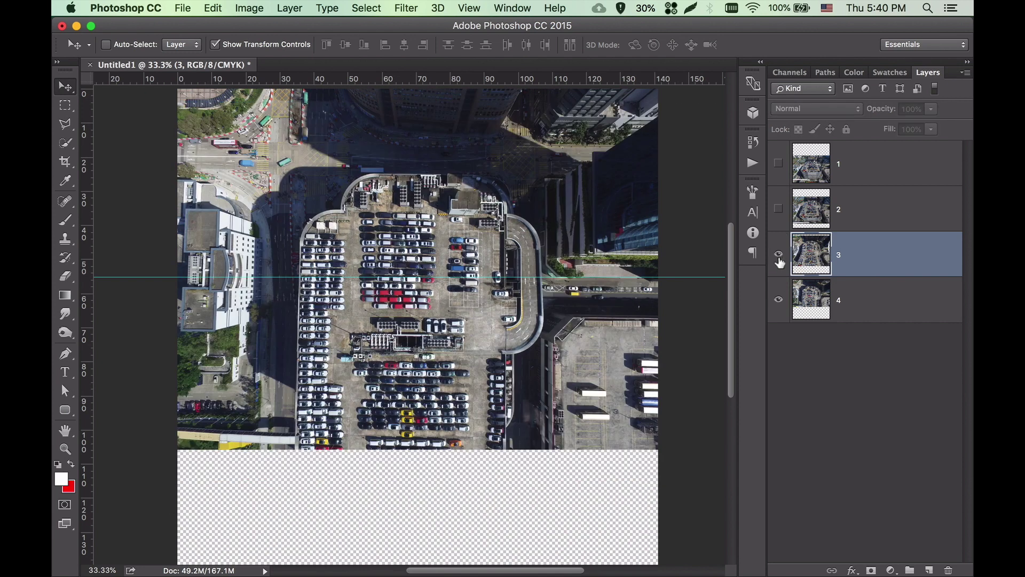
pyautogui.click(779, 258)
pyautogui.click(779, 257)
pyautogui.click(779, 258)
pyautogui.click(778, 258)
pyautogui.click(779, 257)
pyautogui.click(778, 259)
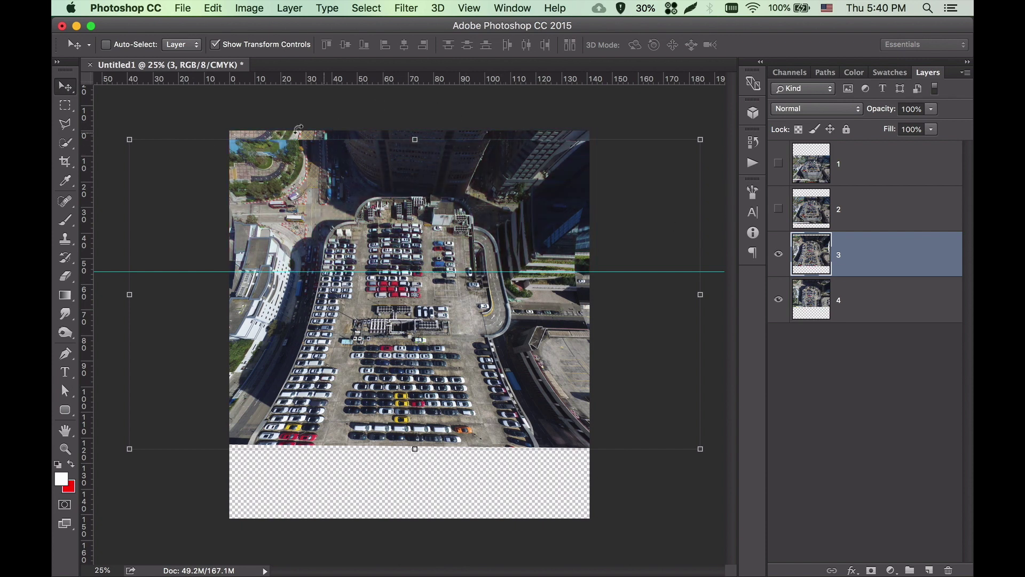
# - Mask layer 3 with a rectangular selection from the guide downward
pyautogui.click(64, 105)
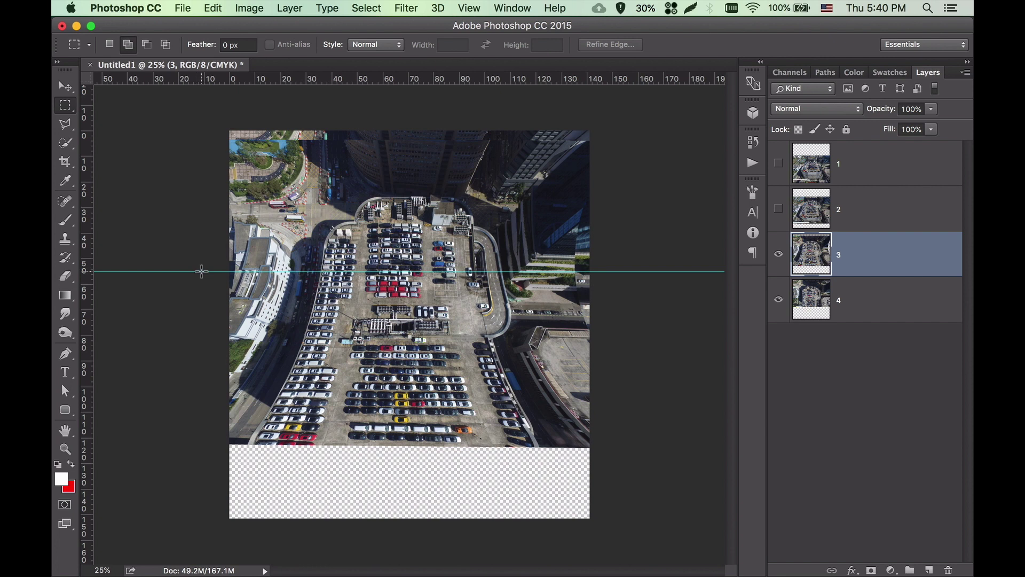
pyautogui.moveTo(202, 271); pyautogui.dragTo(681, 455)
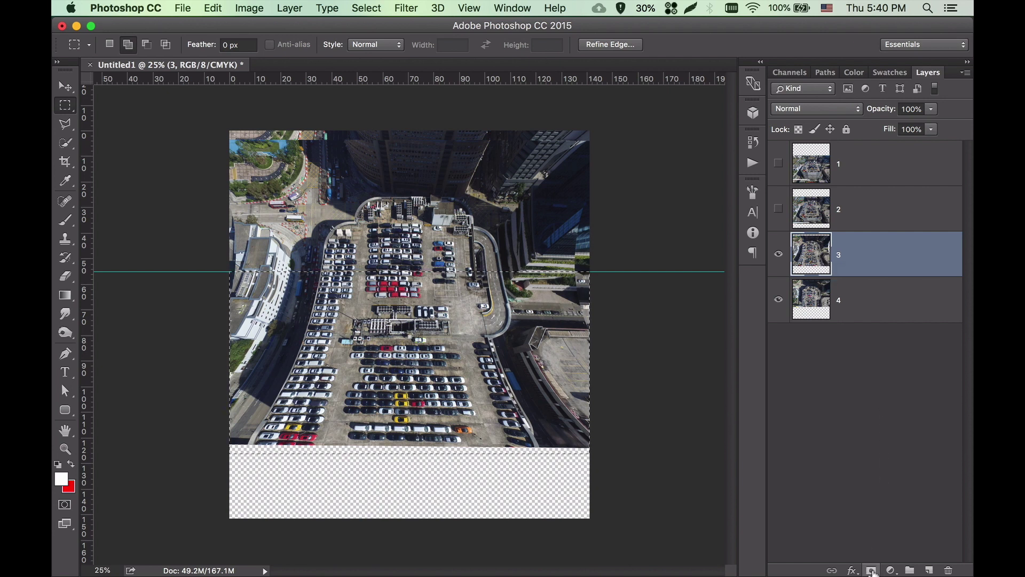
pyautogui.click(871, 570)
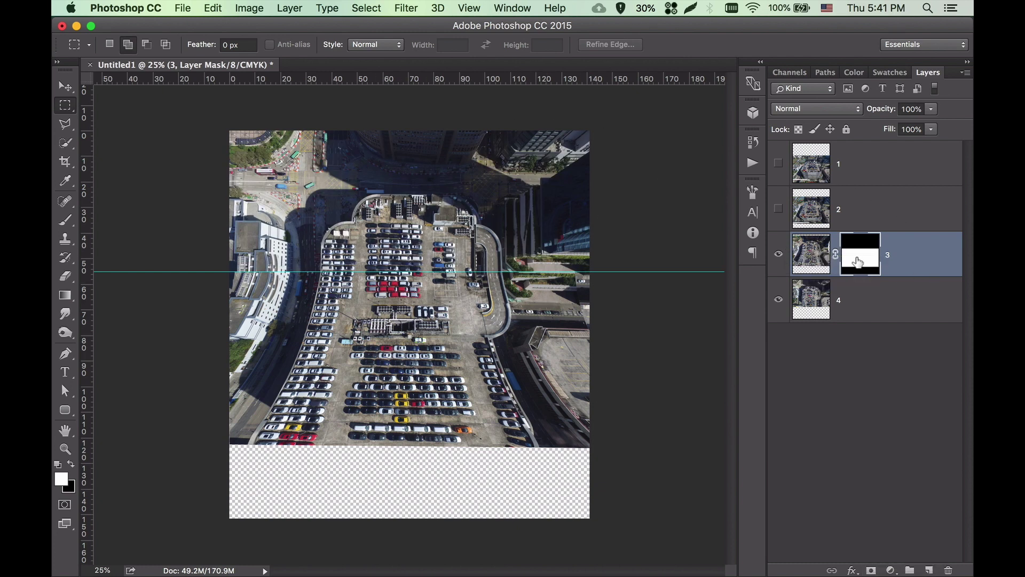
# - Target layer 3's image with the Move tool, compare against layers 1 and 2, then zoom out
pyautogui.click(794, 355)
pyautogui.press('v')
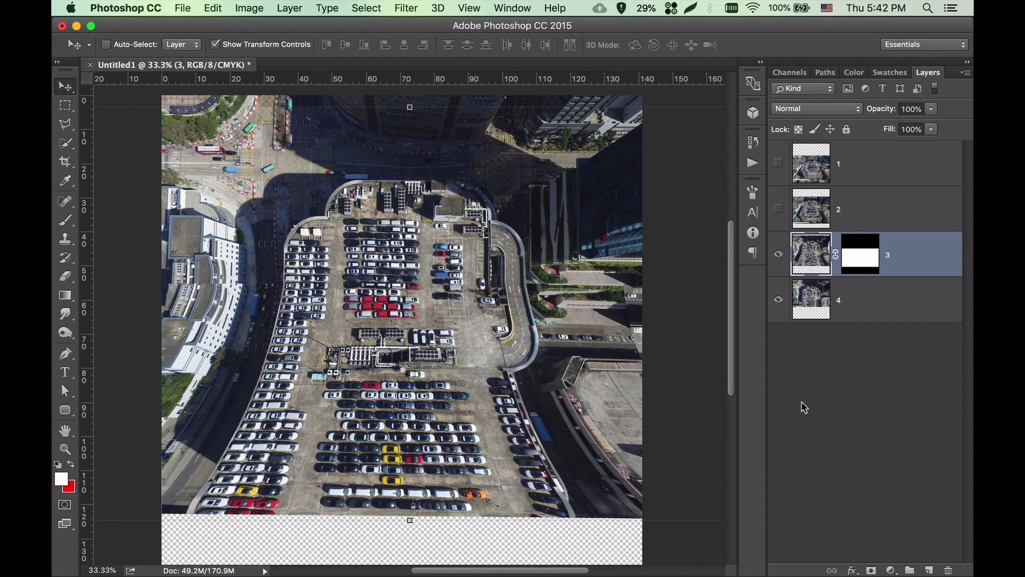
pyautogui.click(779, 209)
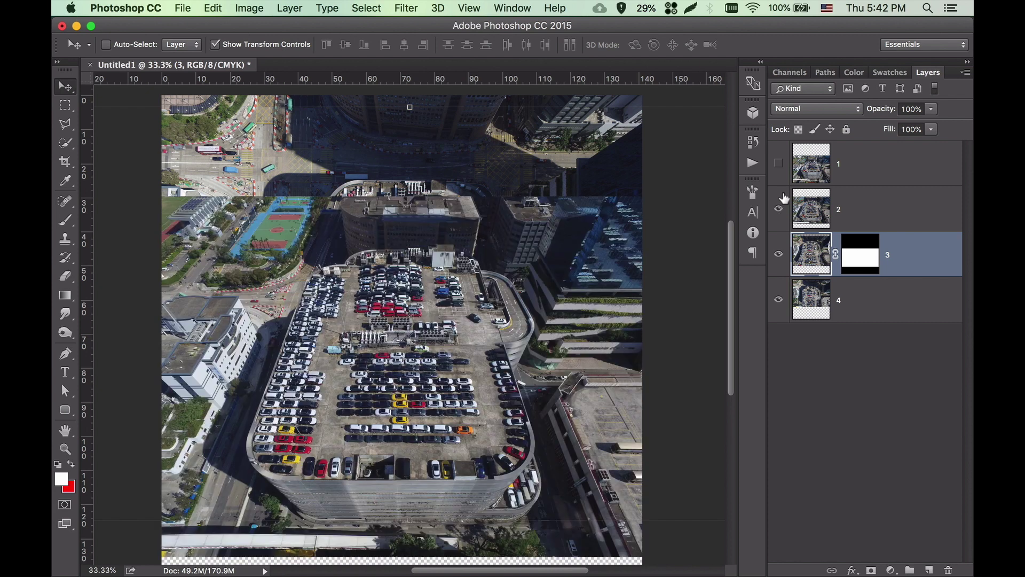
pyautogui.click(779, 164)
pyautogui.click(779, 165)
pyautogui.click(779, 209)
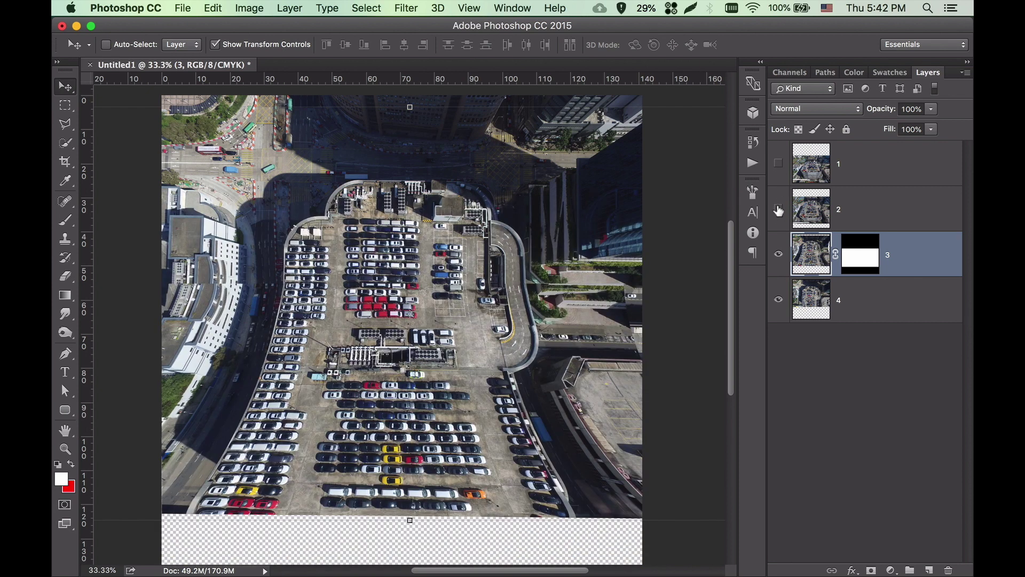
pyautogui.press('super+minus')
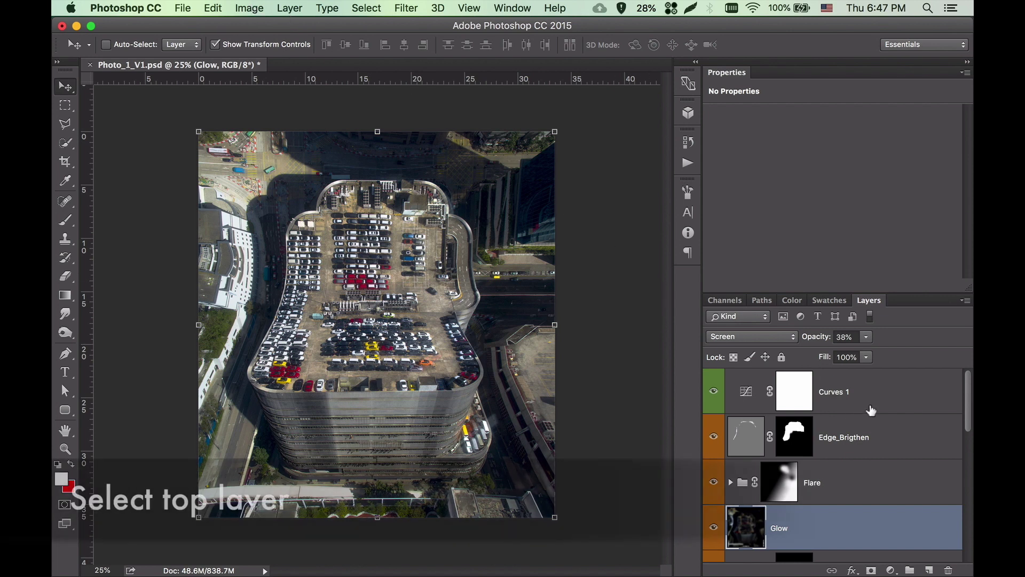
# - Add a Color Lookup 1 adjustment layer above Curves 1
pyautogui.click(867, 392)
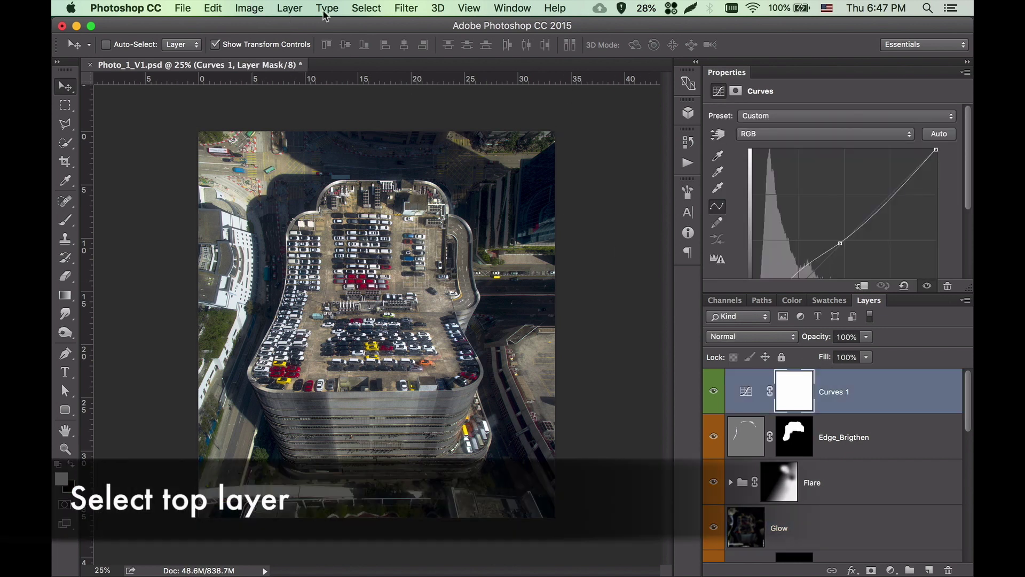
pyautogui.click(285, 9)
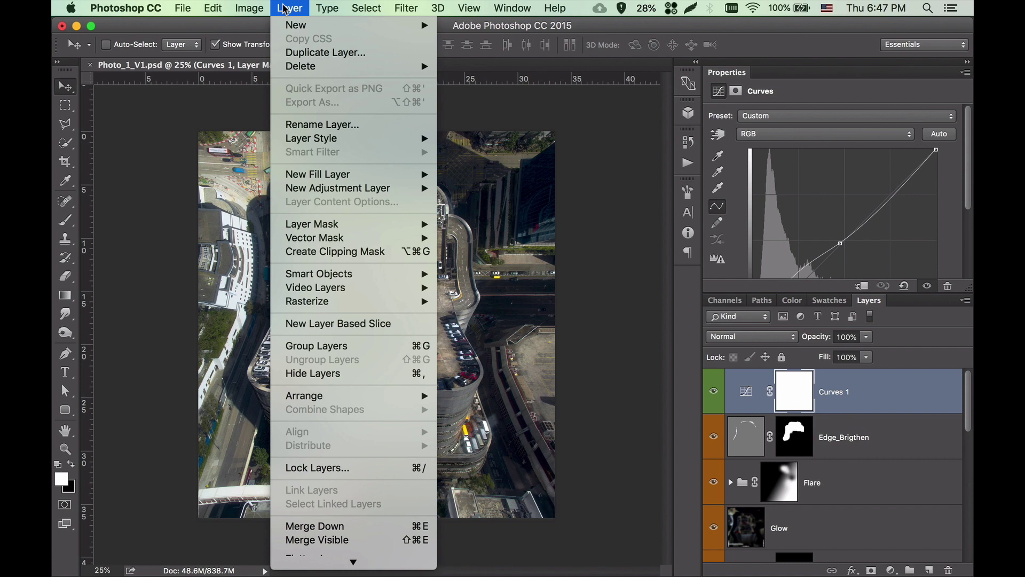
pyautogui.moveTo(338, 187)
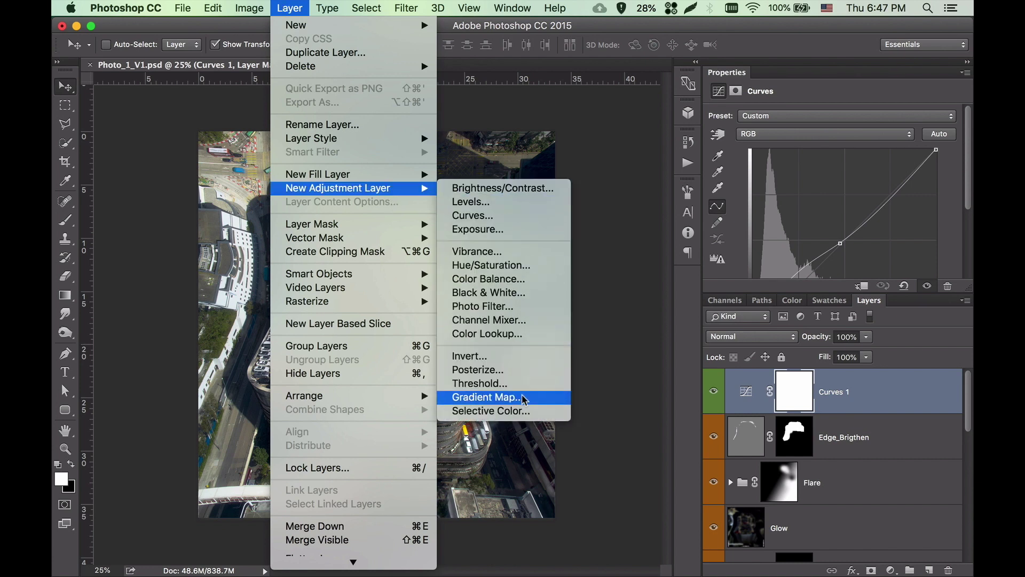
pyautogui.click(535, 334)
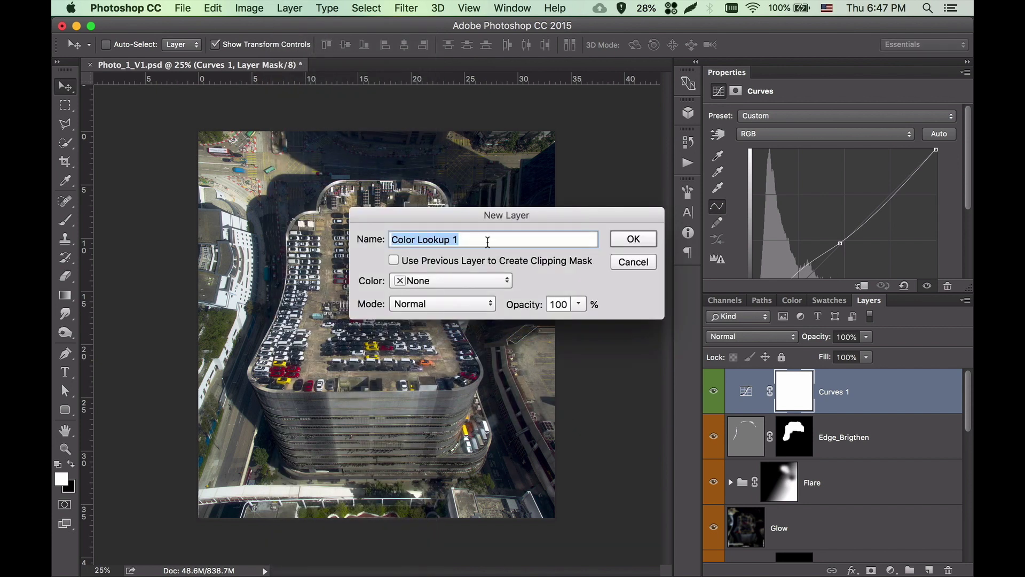
pyautogui.click(633, 238)
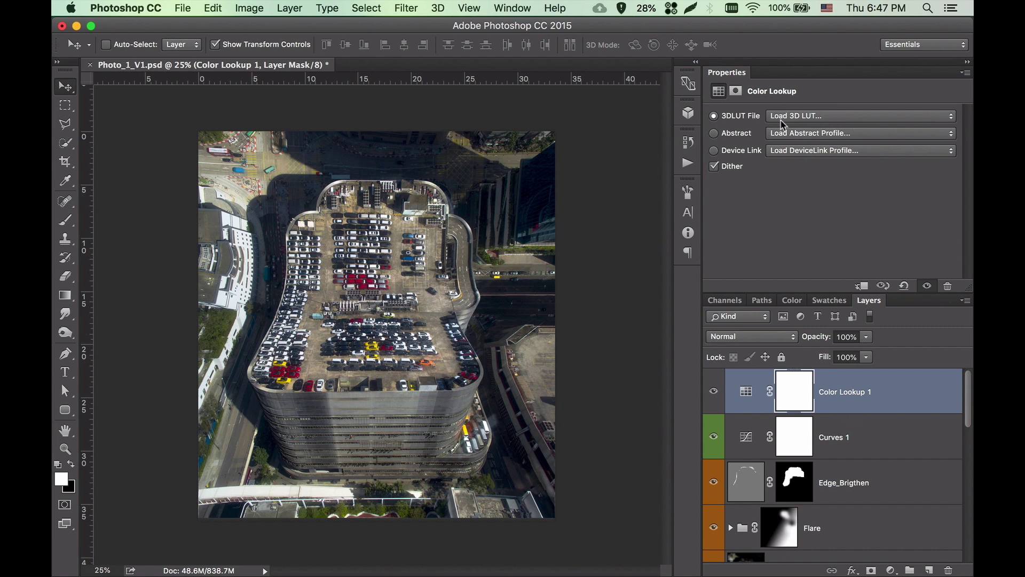
# - Load the 9690 - Rec709.cube 3D LUT into Color Lookup 1
pyautogui.click(841, 119)
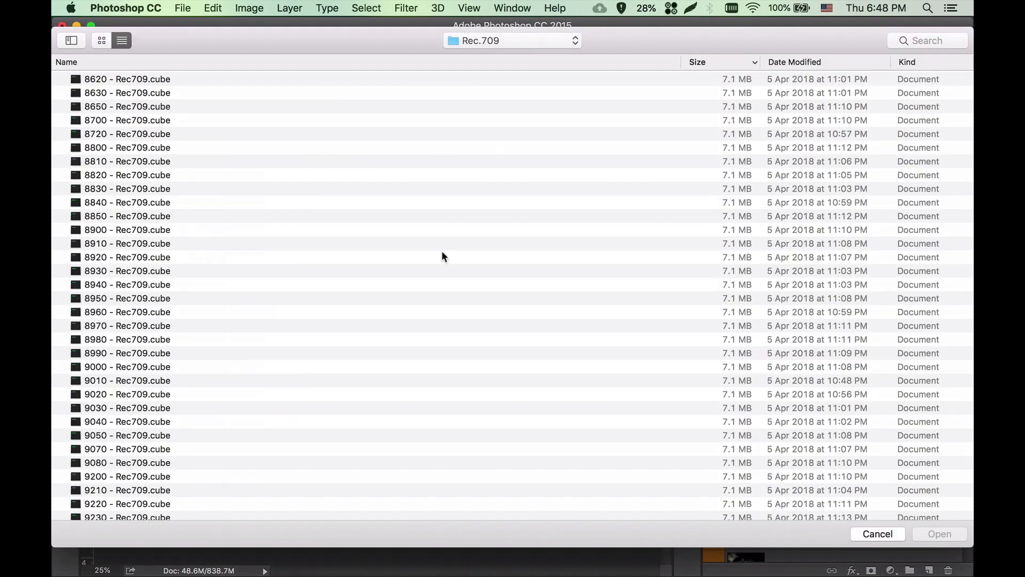
pyautogui.scroll(-5, 124, 261)
pyautogui.scroll(5, 124, 261)
pyautogui.scroll(-5, 128, 350)
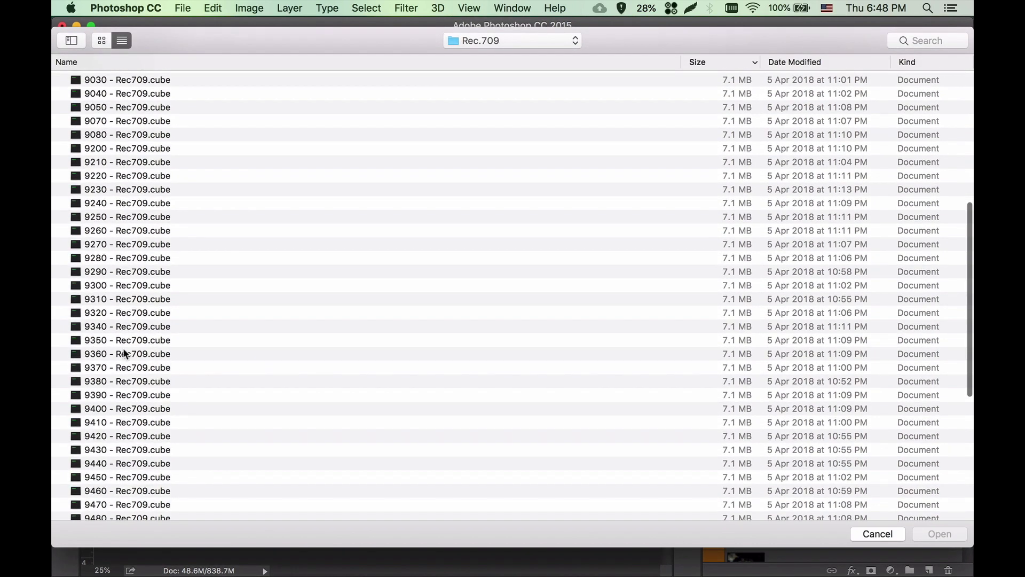
pyautogui.scroll(-3, 128, 402)
pyautogui.click(110, 458)
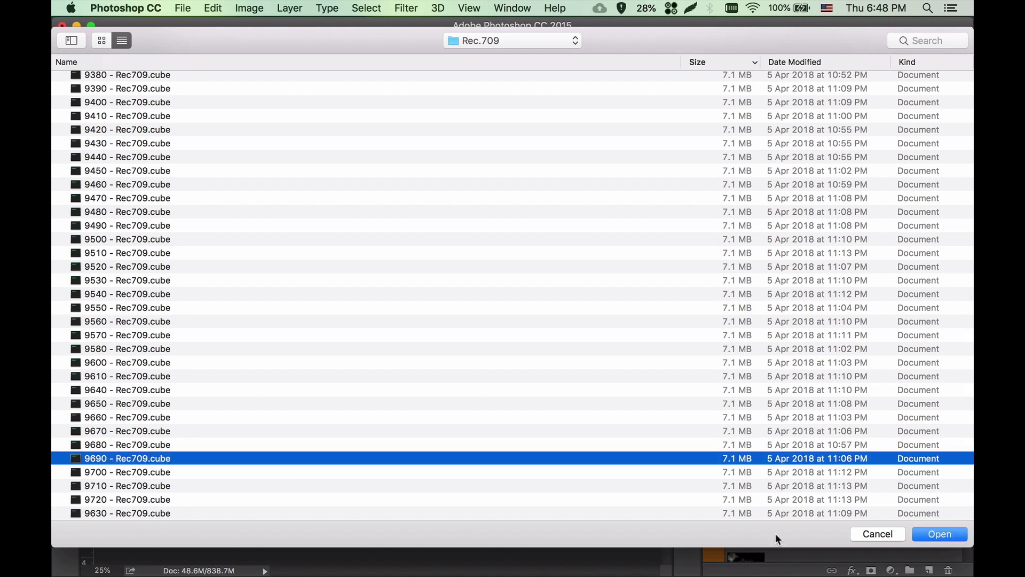
pyautogui.click(940, 533)
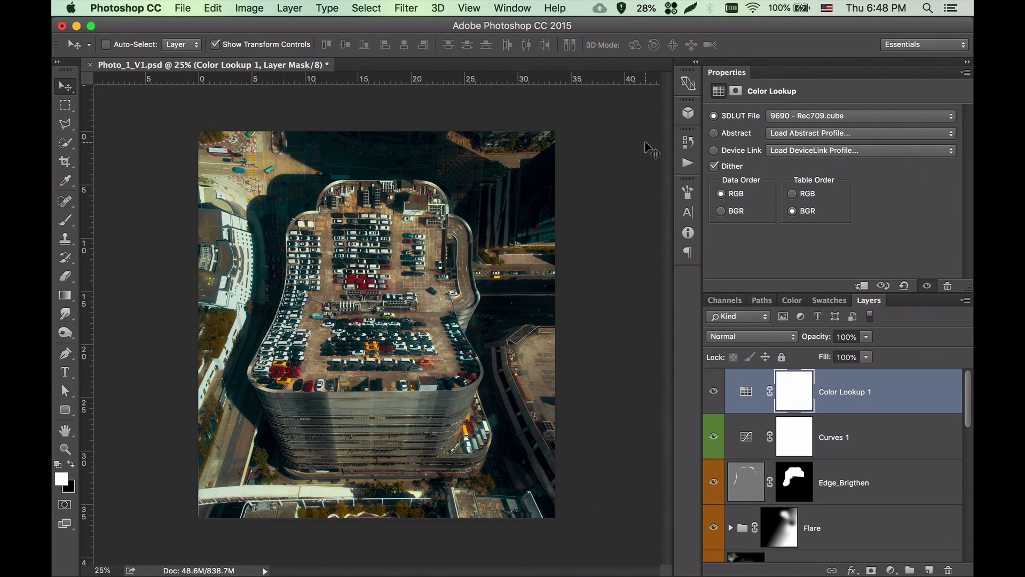
# - Add a Color Lookup 2 adjustment layer loaded with the 9360 - Rec709.cube LUT
pyautogui.click(290, 7)
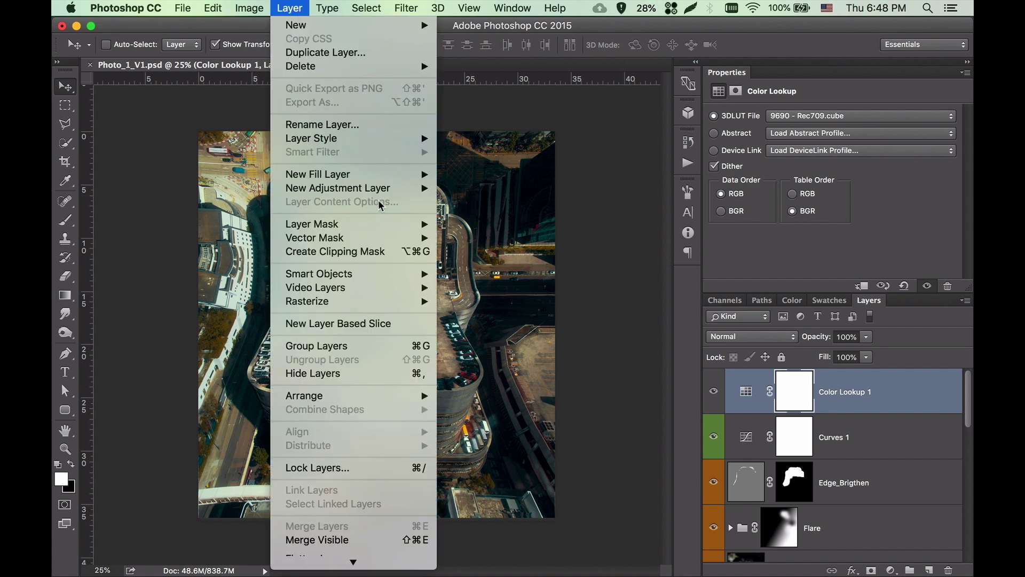
pyautogui.moveTo(337, 187)
pyautogui.click(493, 335)
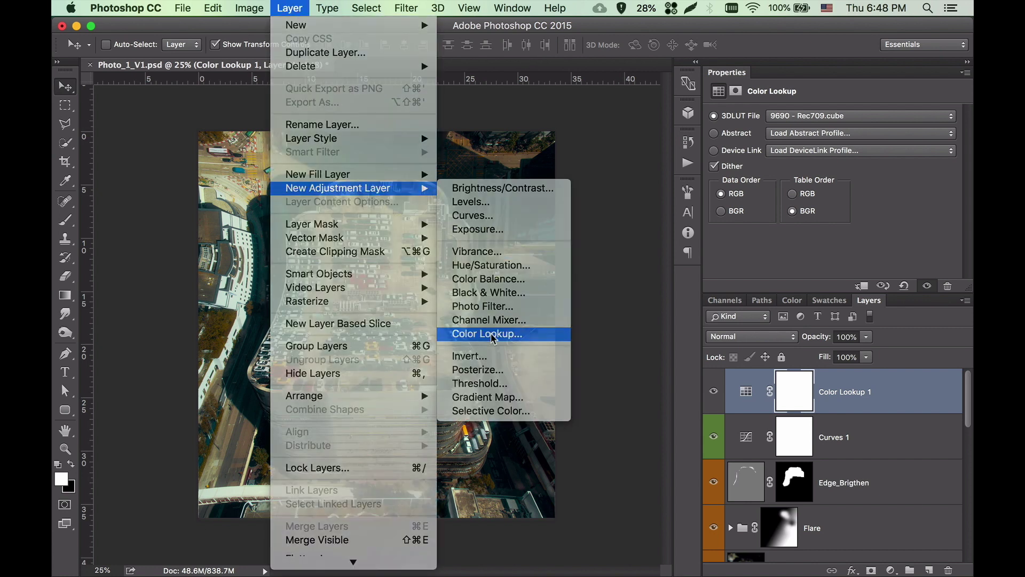
pyautogui.click(647, 236)
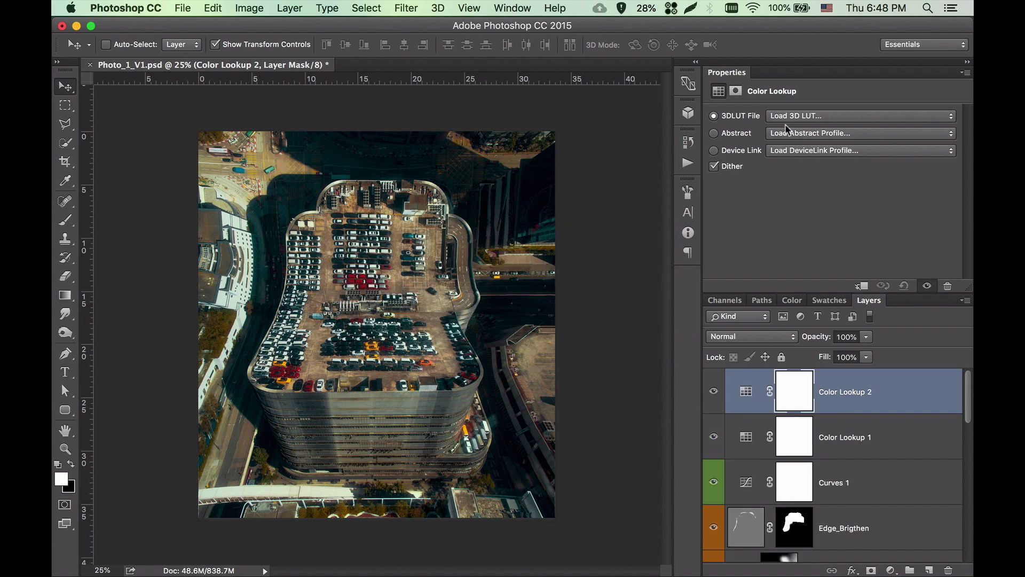
pyautogui.click(783, 117)
pyautogui.click(782, 117)
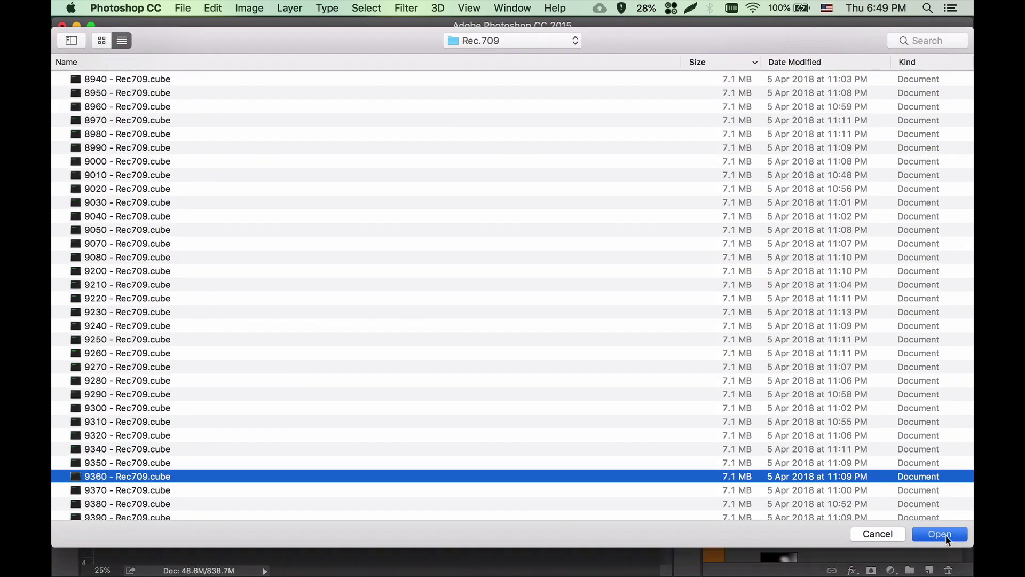
pyautogui.click(940, 534)
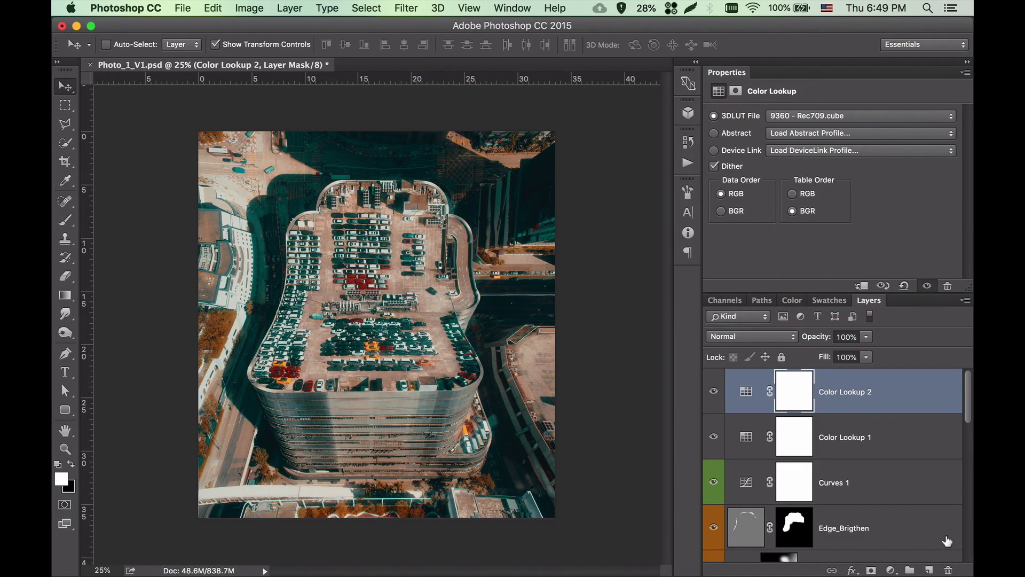
# - Set Color Lookup 2's opacity to 50%
pyautogui.click(854, 337)
pyautogui.write('50')
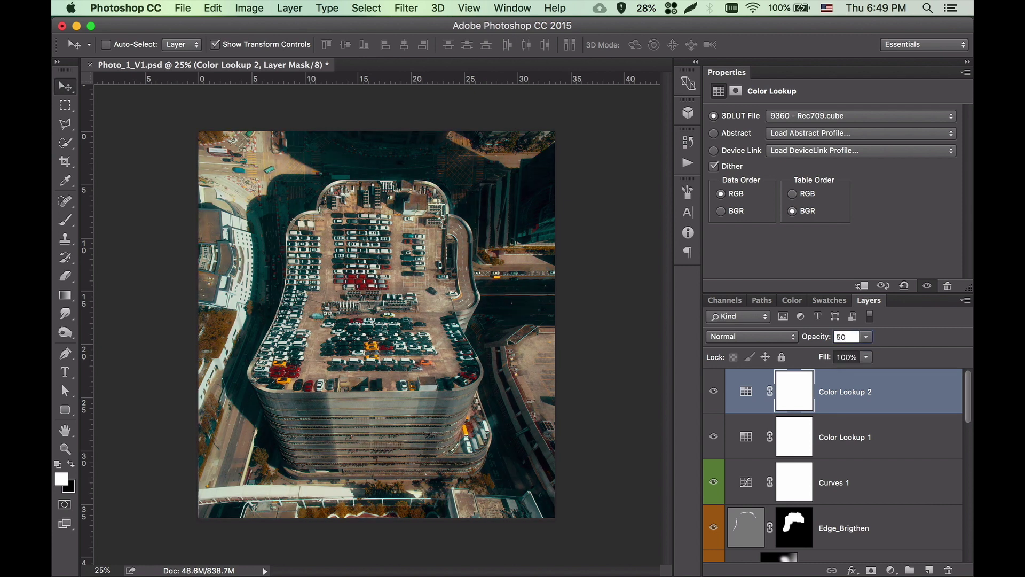
pyautogui.click(906, 426)
pyautogui.click(908, 400)
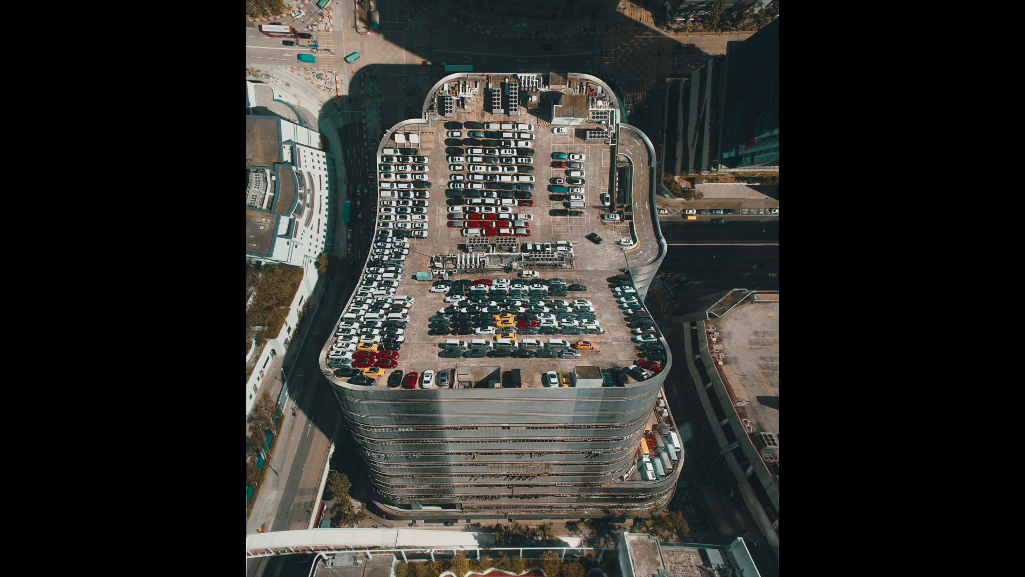
# - Switch to Finder and select DJI_0050.JPG in the Playground folder
pyautogui.press('super+Tab')
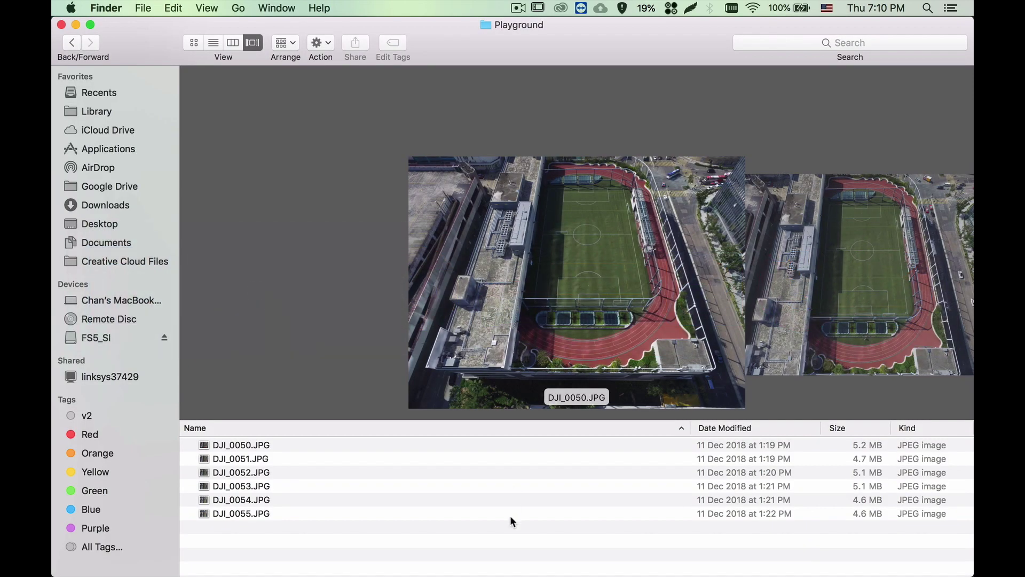
pyautogui.click(584, 319)
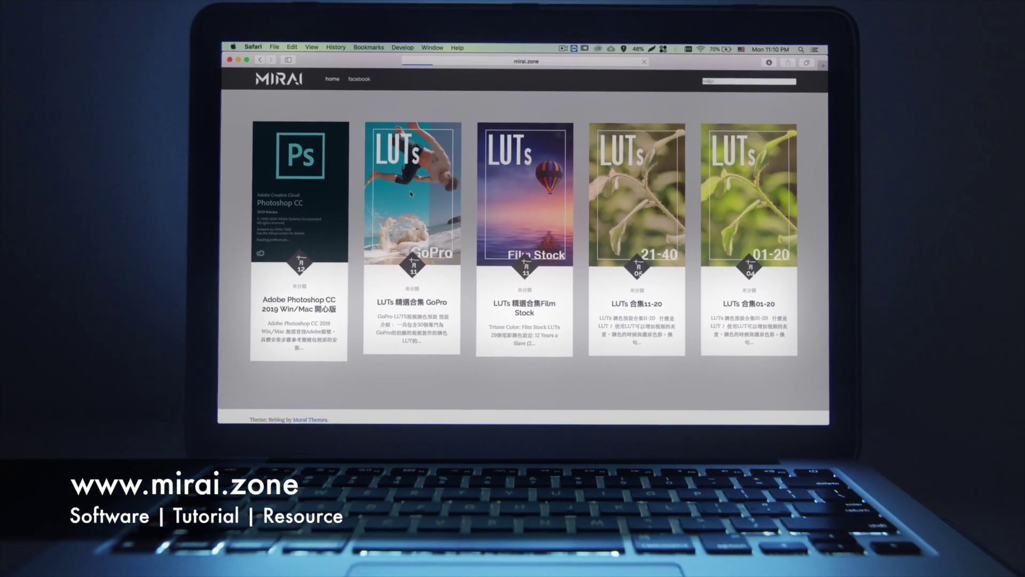
# - Open mirai.zone's 'LUTs 精選合集 GoPro' post and scroll down to its download section
pyautogui.click(413, 199)
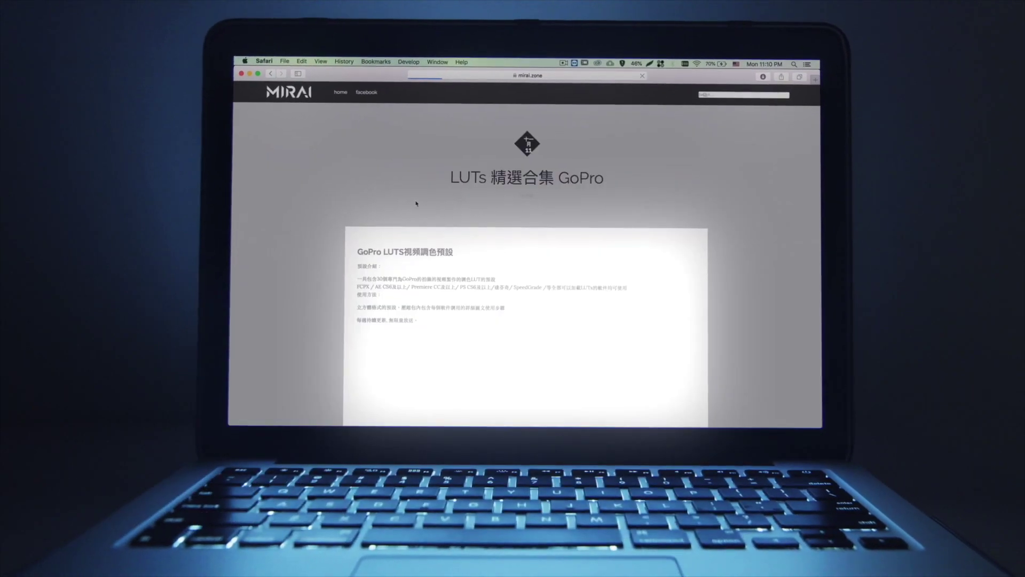
pyautogui.scroll(-5, 526, 257)
pyautogui.scroll(-5, 680, 316)
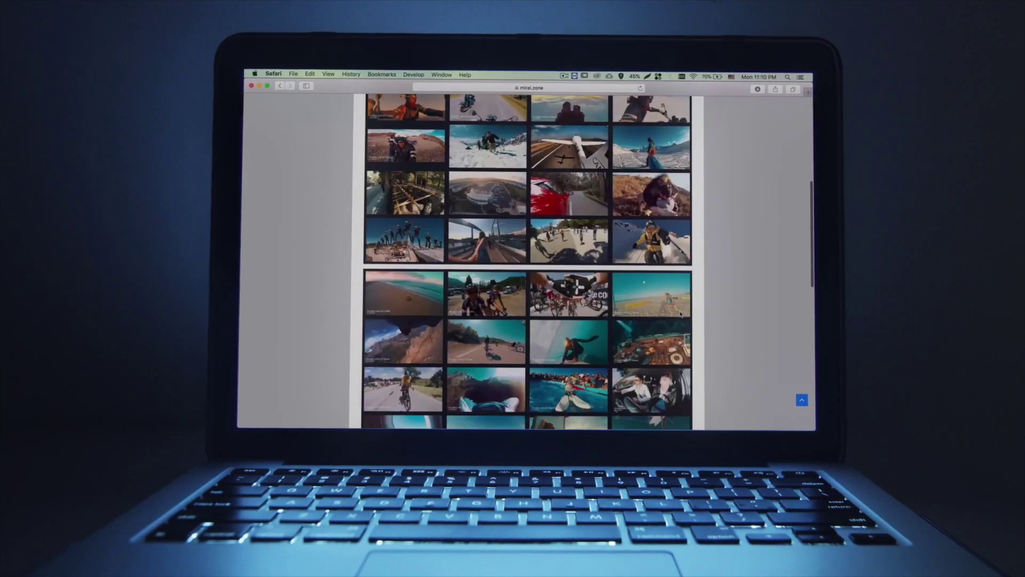
pyautogui.scroll(-3, 680, 317)
pyautogui.scroll(-3, 679, 317)
pyautogui.scroll(-2, 680, 317)
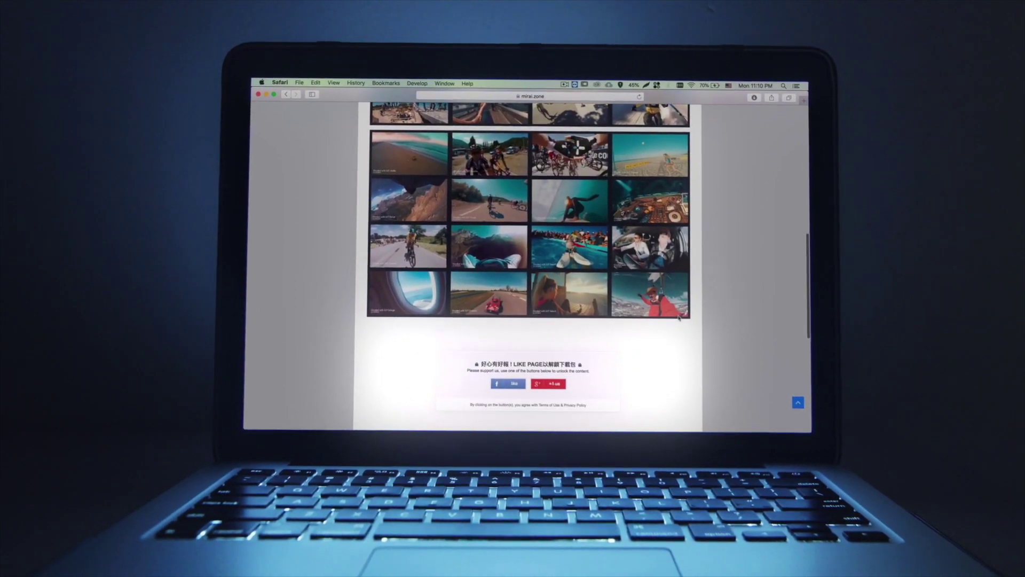
pyautogui.scroll(-2, 680, 317)
pyautogui.scroll(-3, 678, 320)
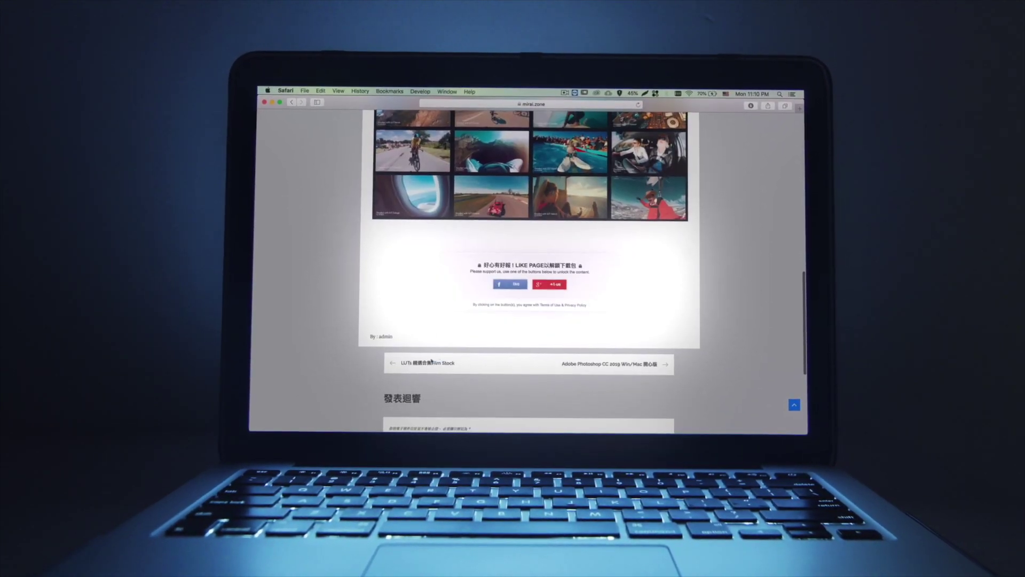